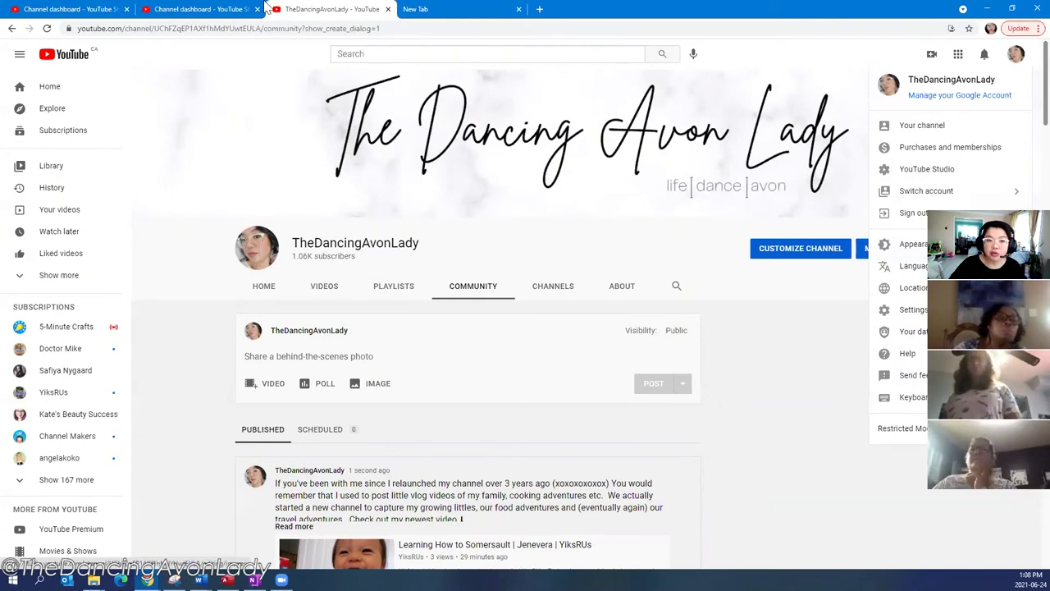
- Switch to the channel dashboard and look through its video performance, analytics, published videos, latest post and comments cards
click(65, 10)
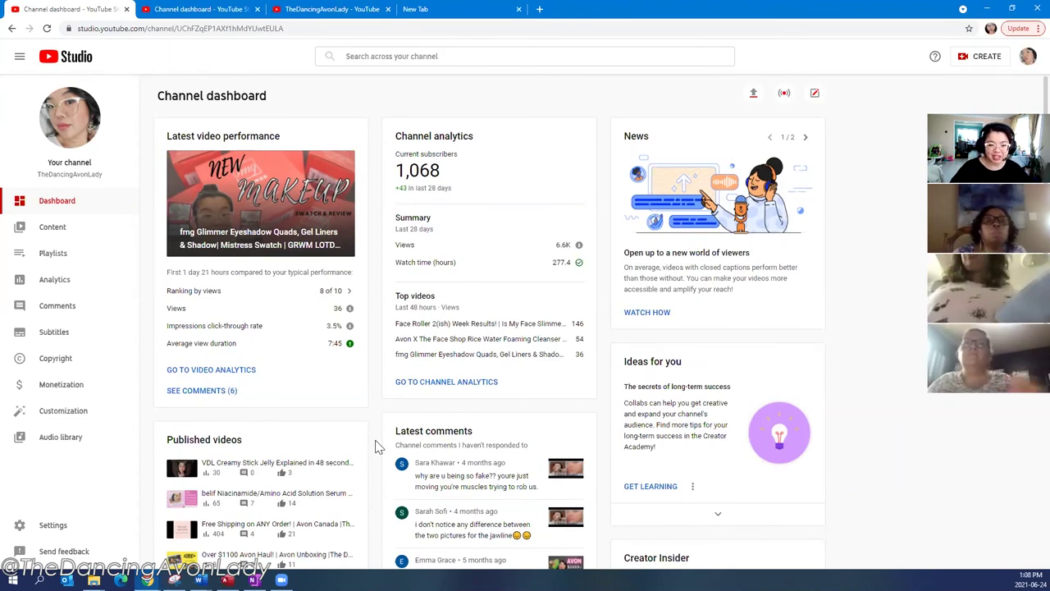
scroll(398, 392, down, 2)
scroll(372, 397, up, 2)
scroll(344, 385, down, 1)
scroll(320, 382, down, 2)
scroll(224, 400, down, 1)
scroll(224, 400, down, 1)
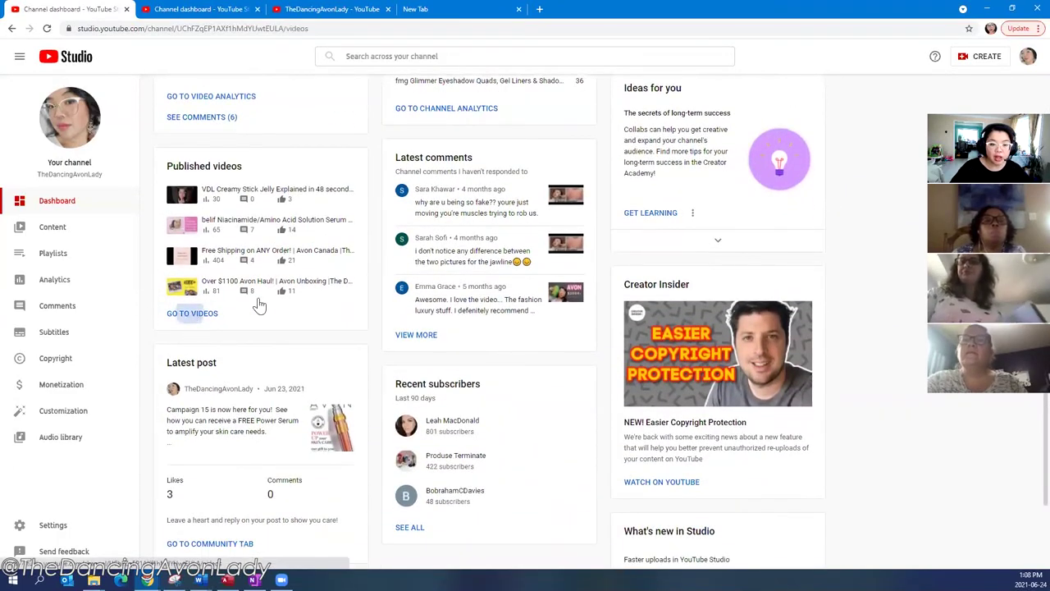
- Review the channel content lists for uploads, live streams and posts, and return to the channel dashboard
click(215, 312)
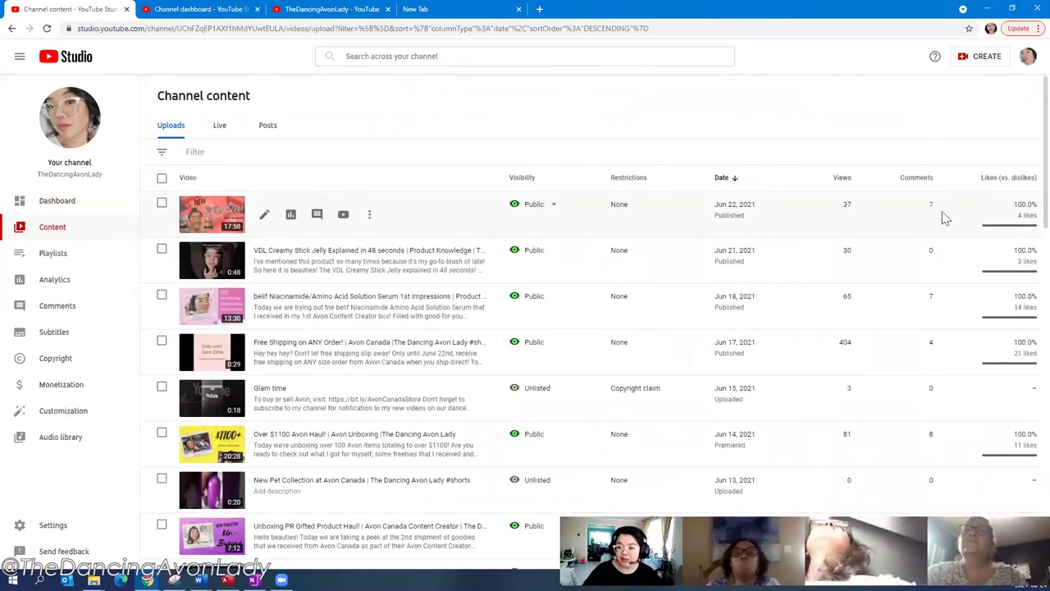
click(219, 126)
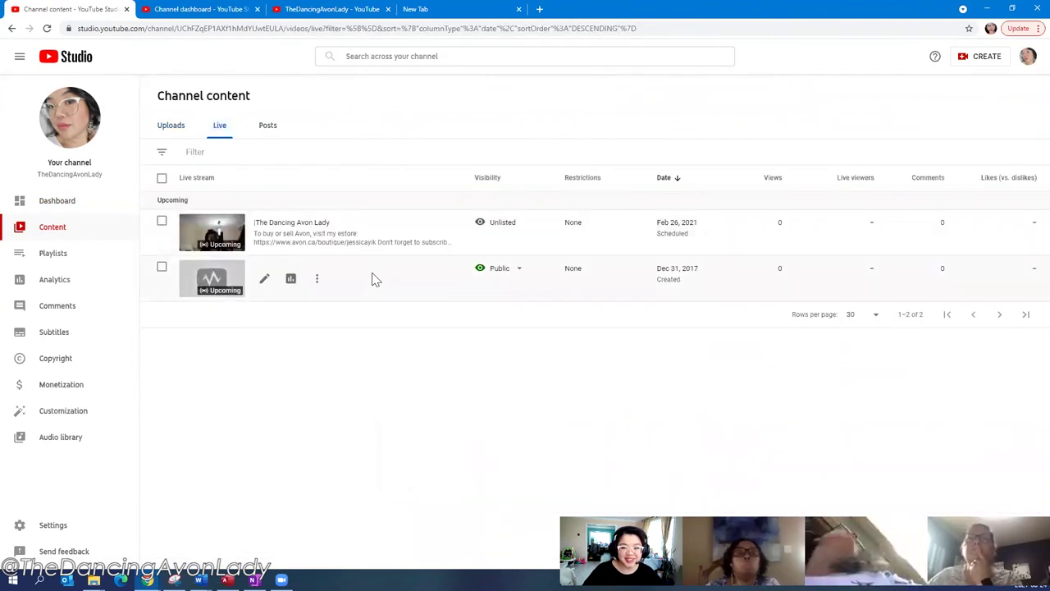
click(268, 128)
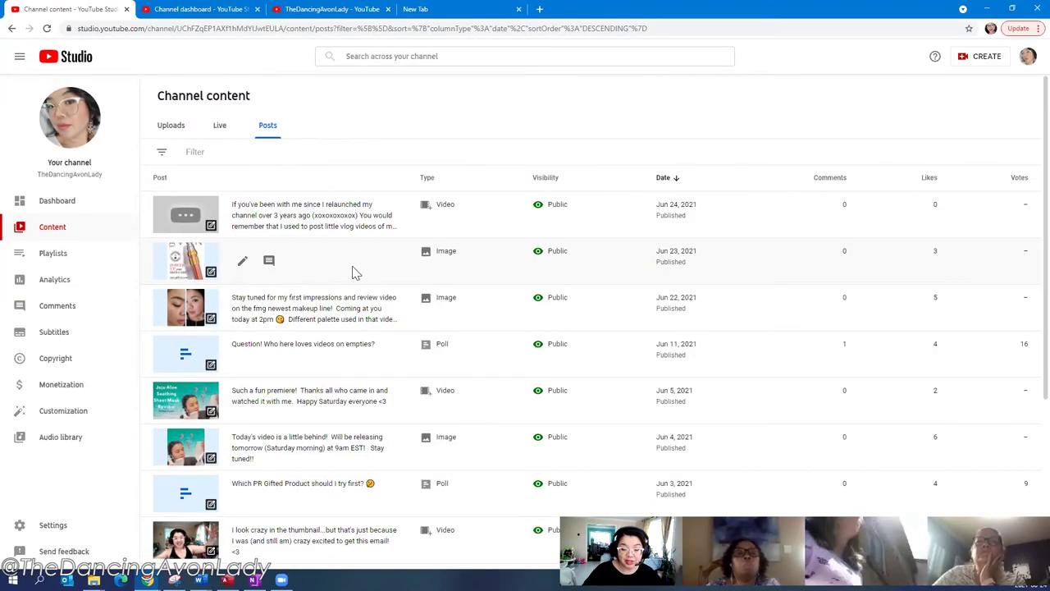
scroll(369, 269, down, 5)
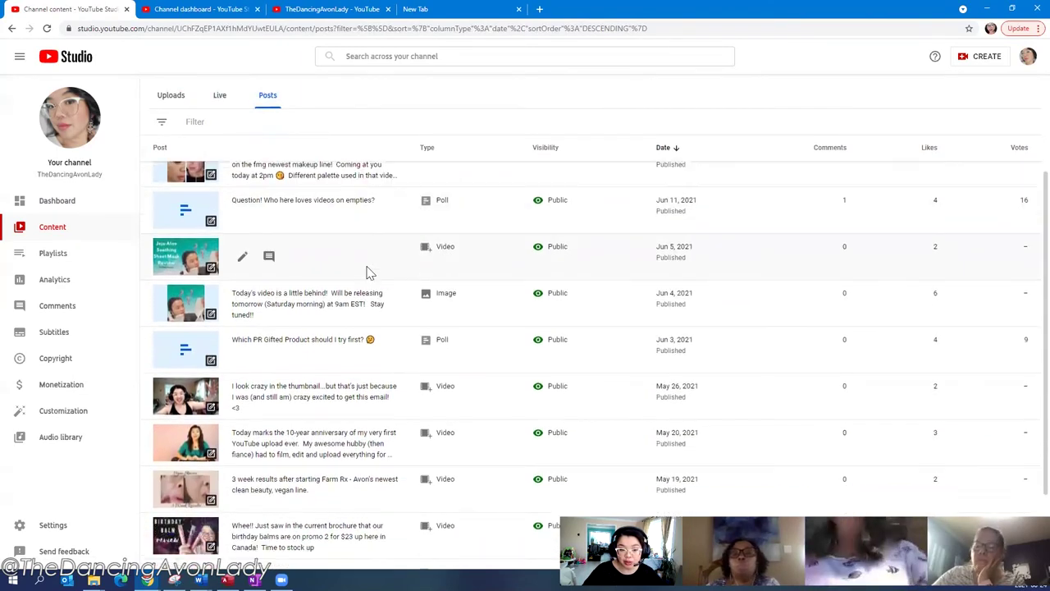
scroll(379, 283, up, 5)
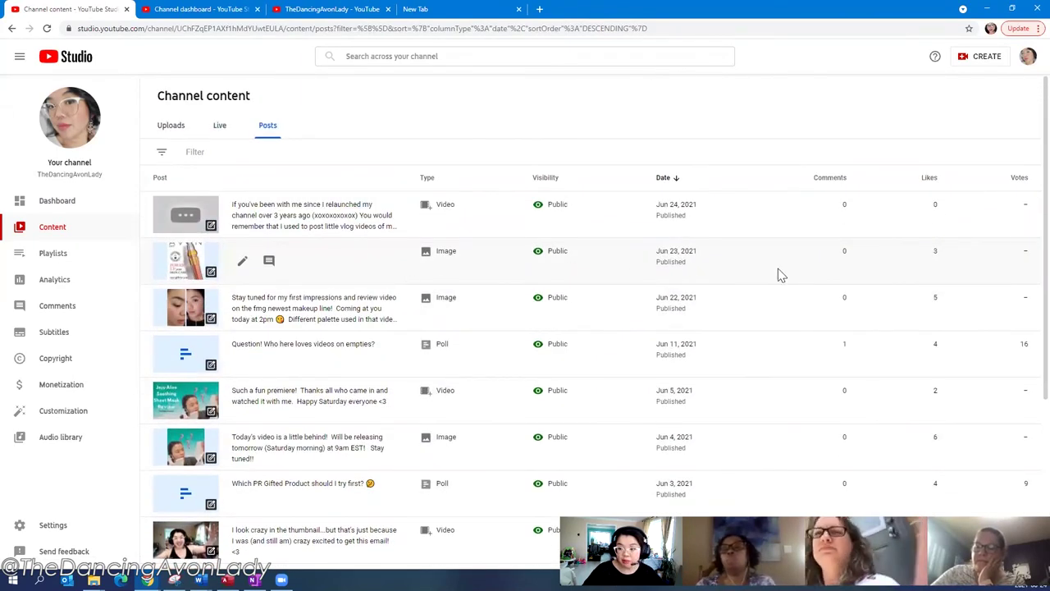
scroll(786, 271, down, 5)
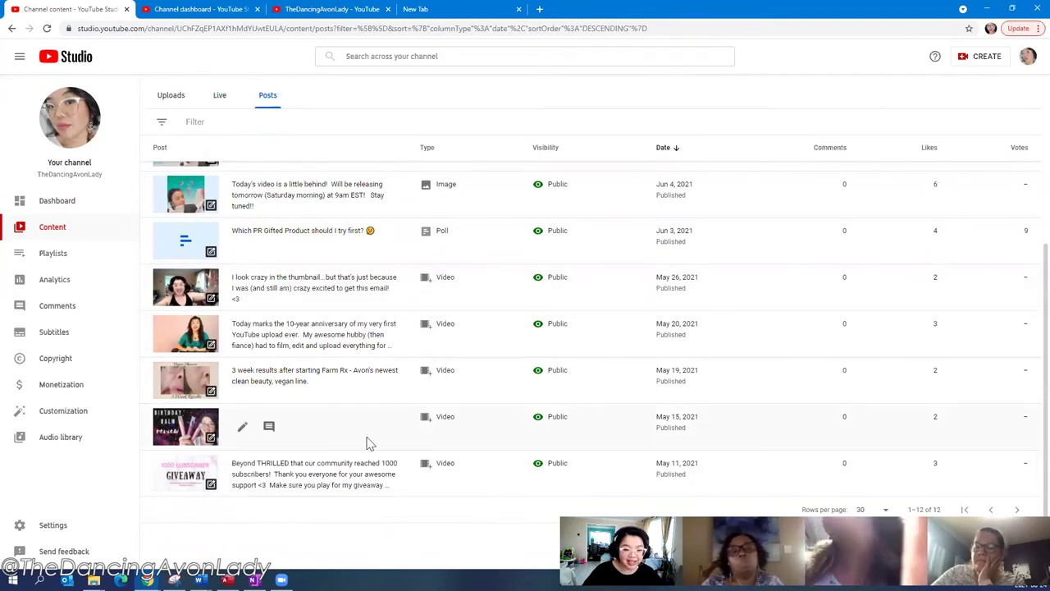
scroll(368, 444, up, 4)
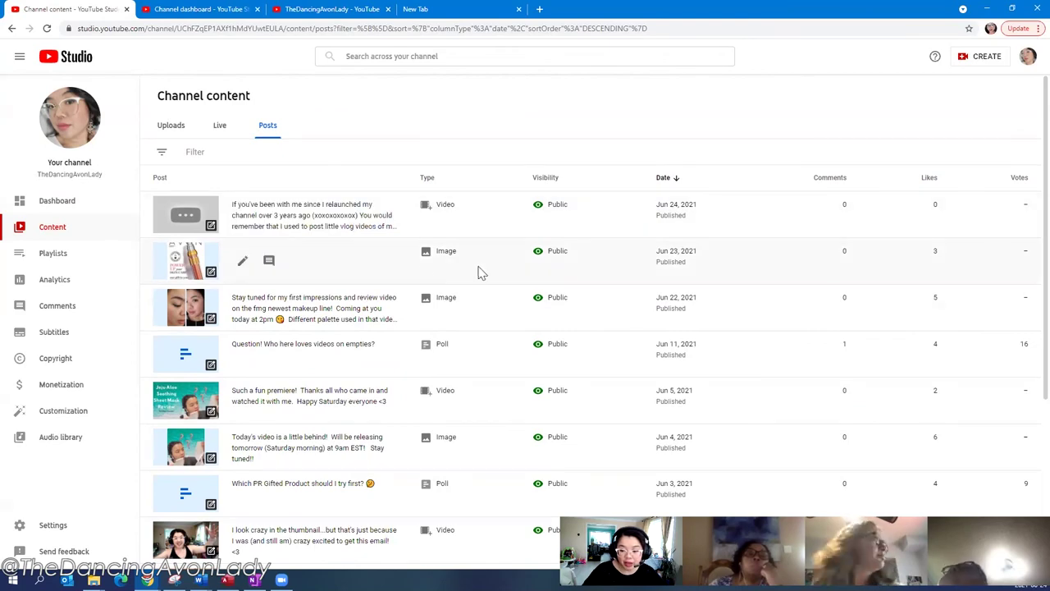
click(71, 210)
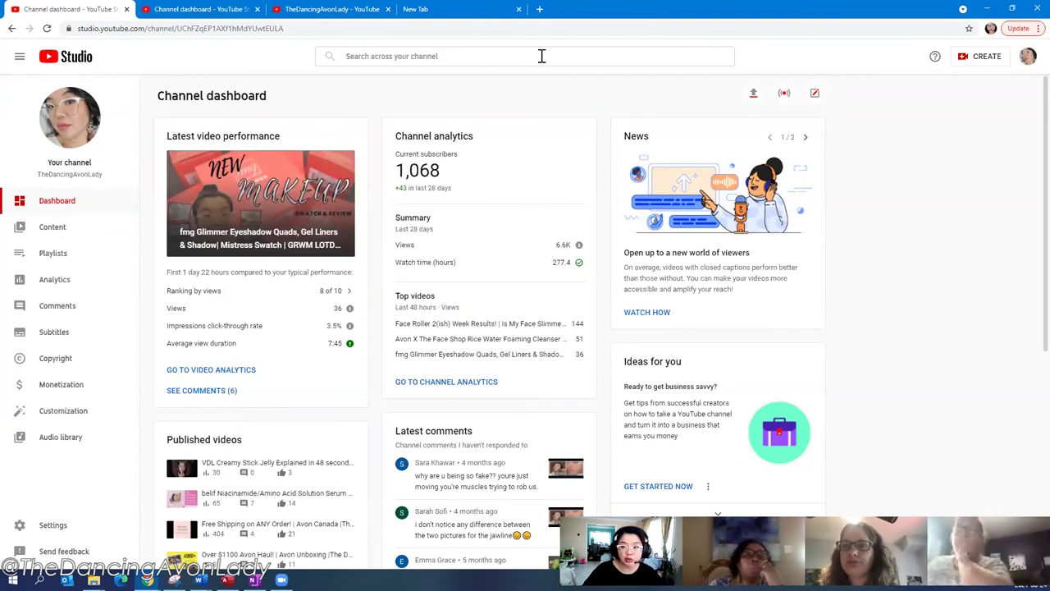
- Load the YouTube home page in the empty browser tab and open the signed-in account's own channel page
key(ctrl+4)
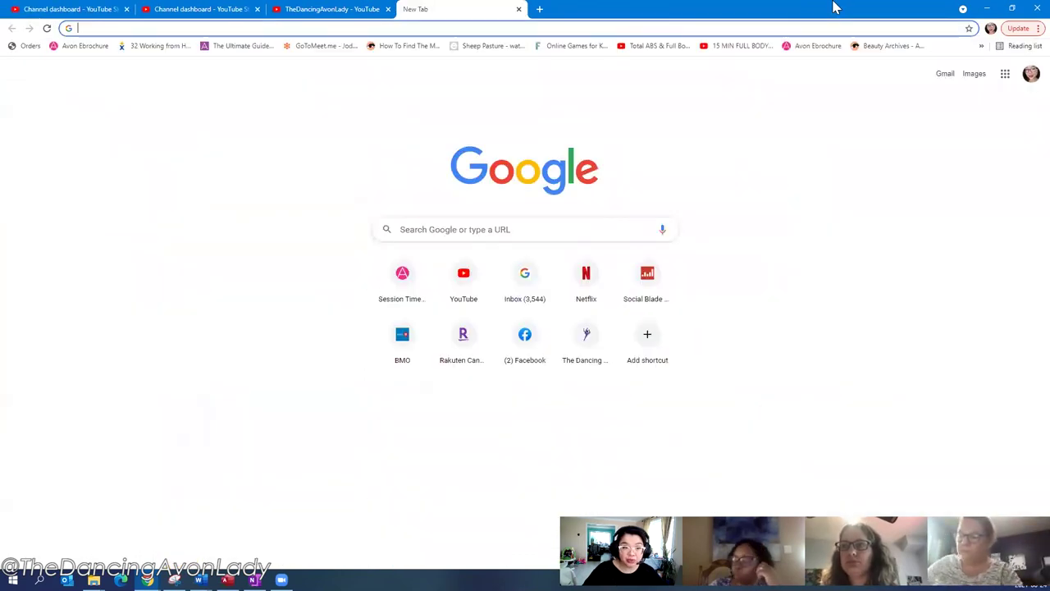
text(www.you)
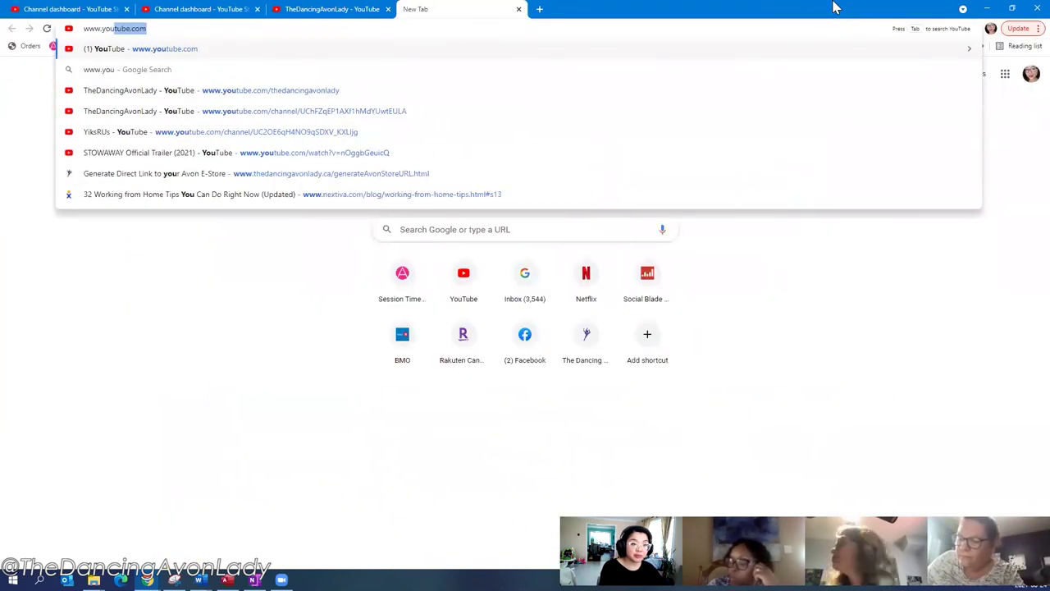
key(Return)
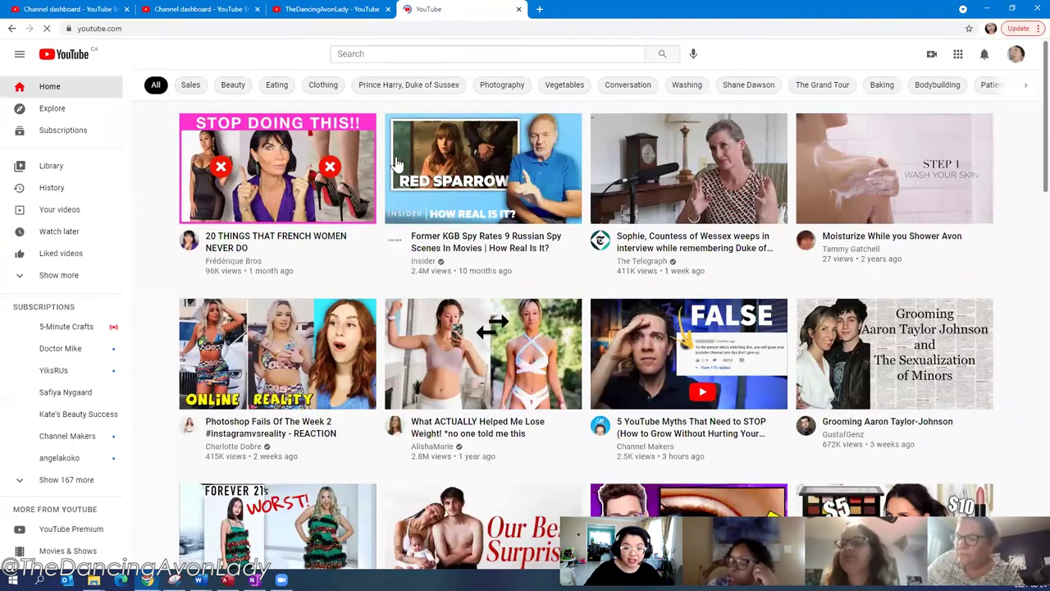
click(1016, 54)
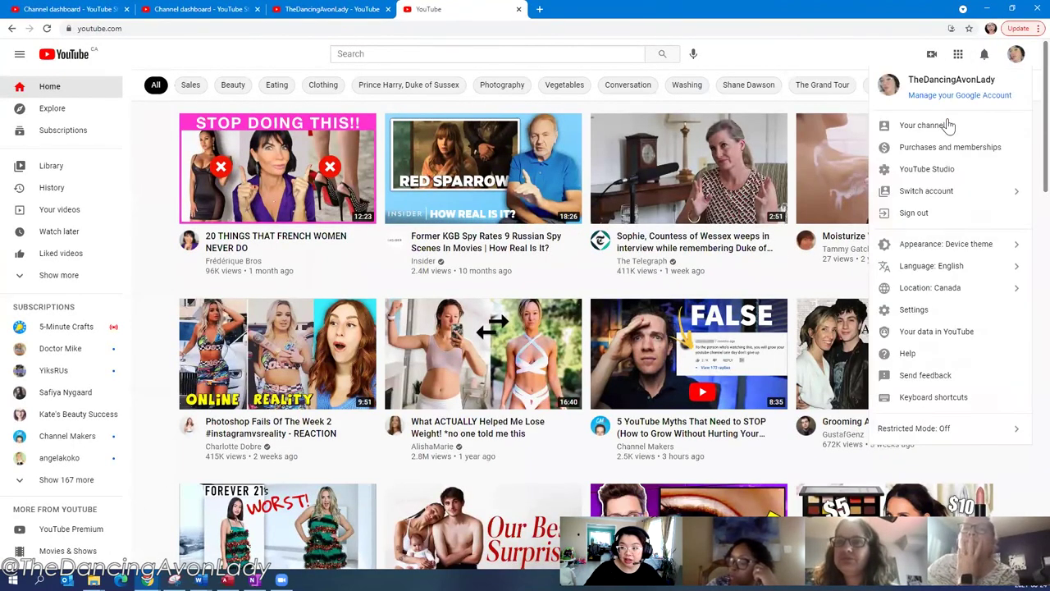
click(936, 124)
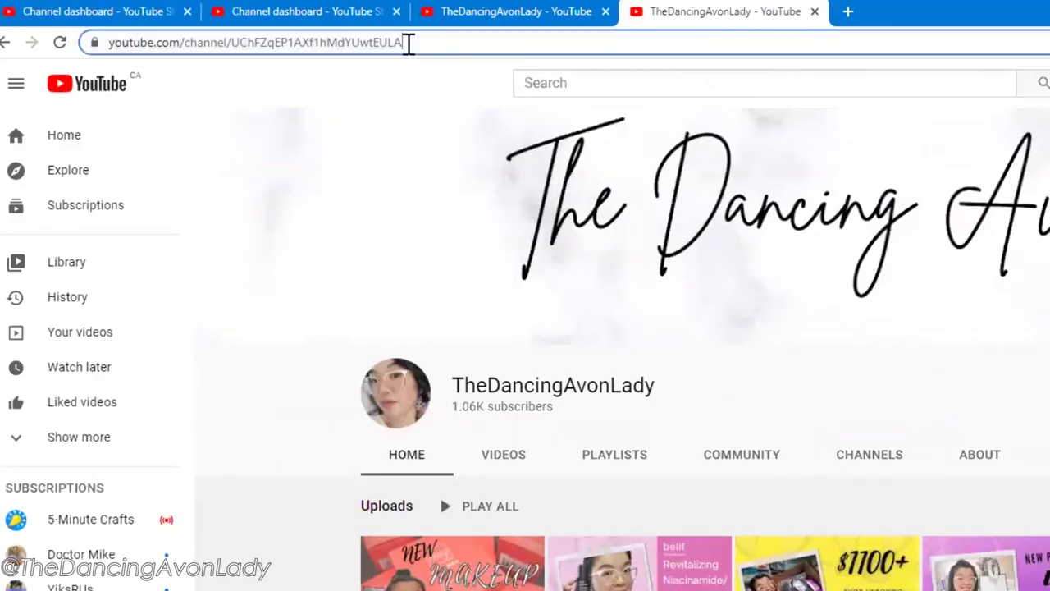
- Replace the channel ID part of the page address with the custom name and load youtube.com/thedancingavonlady
drag(409, 43, 92, 41)
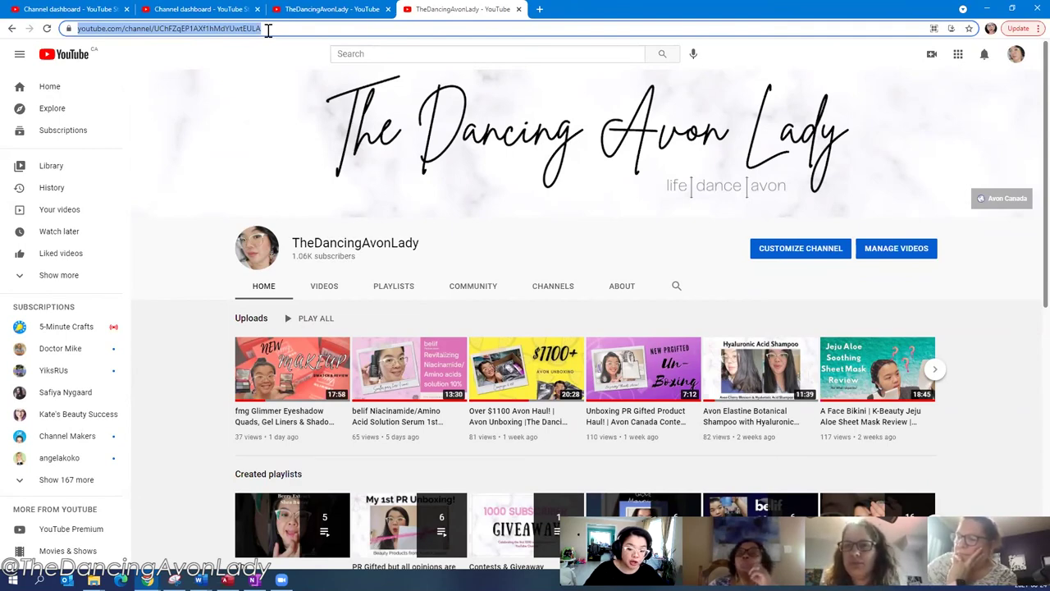
click(268, 29)
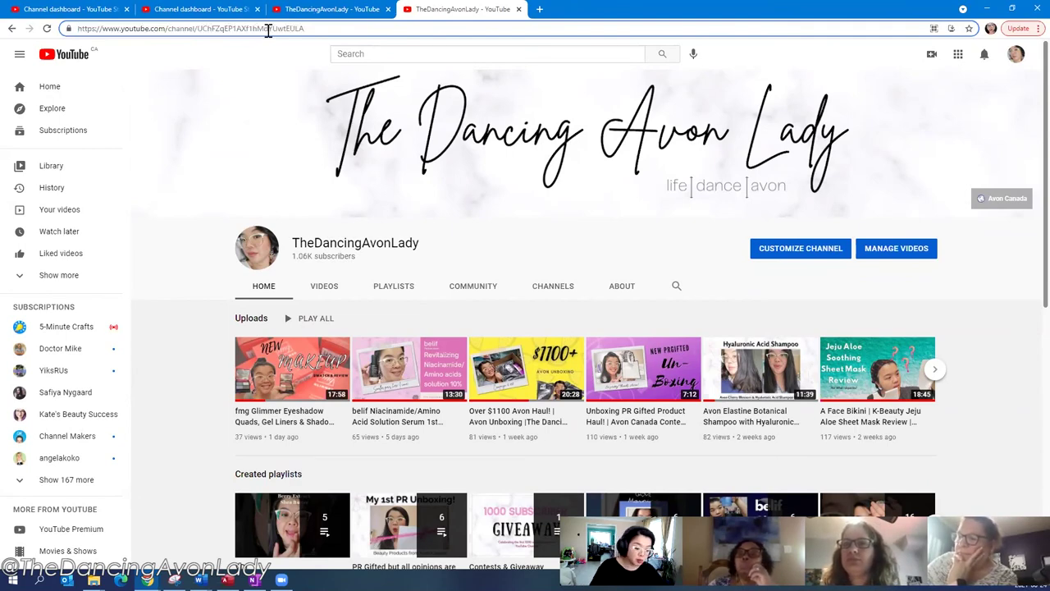
key(BackSpace)
key(BackSpace)
key(BackSpace)
key(BackSpace)
key(BackSpace)
key(BackSpace)
key(BackSpace)
key(BackSpace)
key(BackSpace)
key(BackSpace)
key(BackSpace)
key(BackSpace)
key(BackSpace)
key(BackSpace)
key(BackSpace)
key(BackSpace)
key(BackSpace)
key(BackSpace)
key(BackSpace)
key(BackSpace)
key(BackSpace)
key(BackSpace)
key(BackSpace)
key(BackSpace)
key(BackSpace)
key(BackSpace)
key(BackSpace)
key(BackSpace)
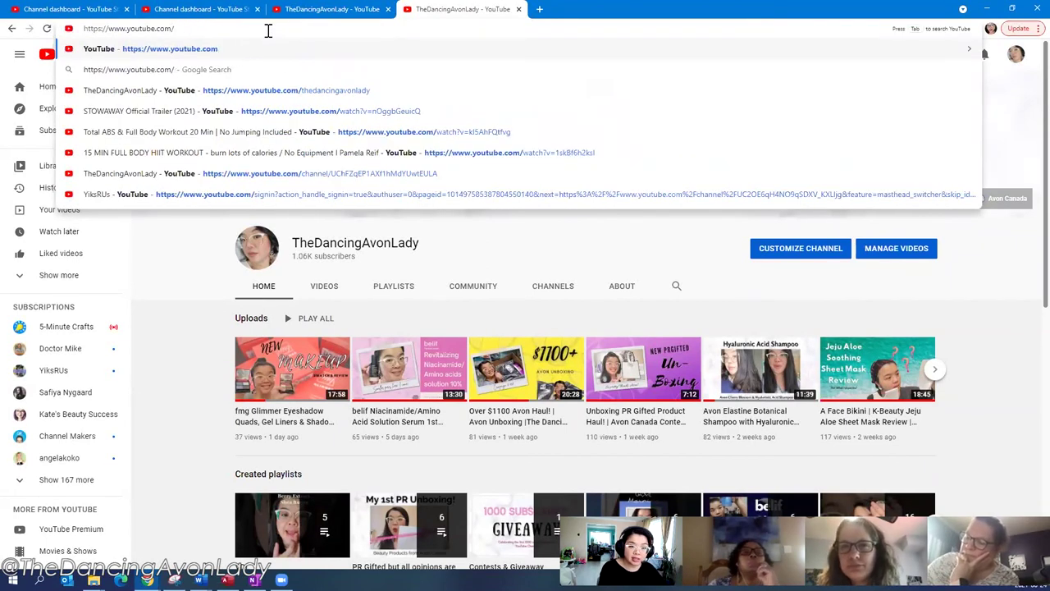
text(th)
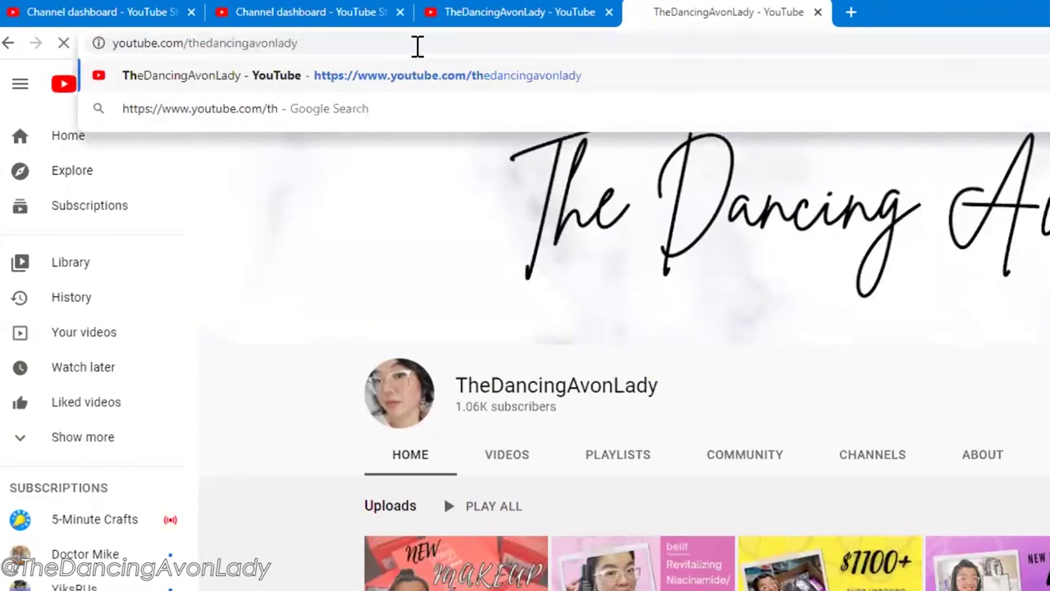
key(Return)
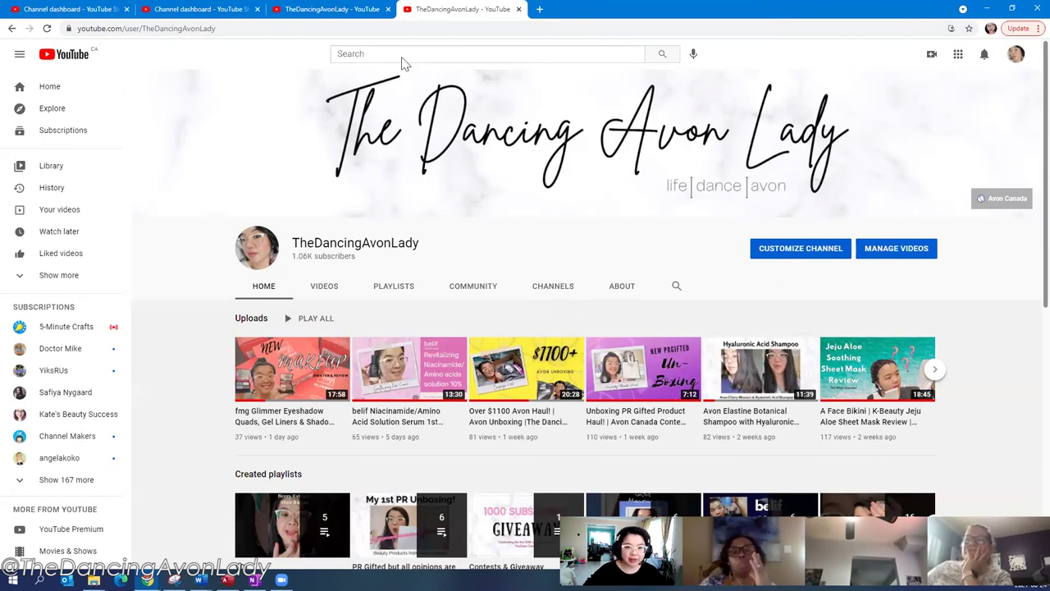
- Close the account menu on the channel's community page and open the branding customization from the channel banner
click(353, 9)
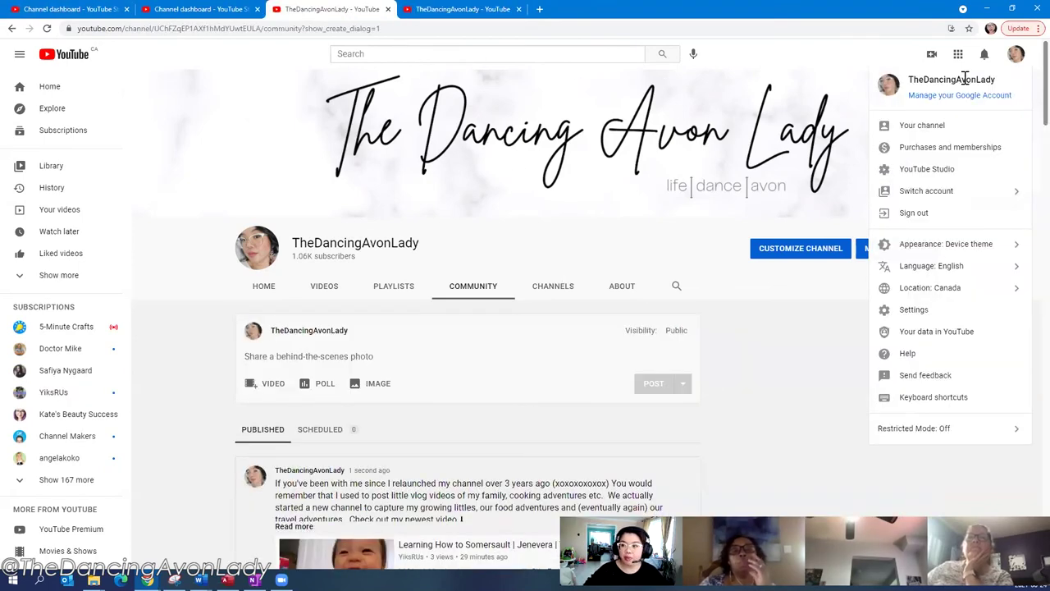
click(1019, 59)
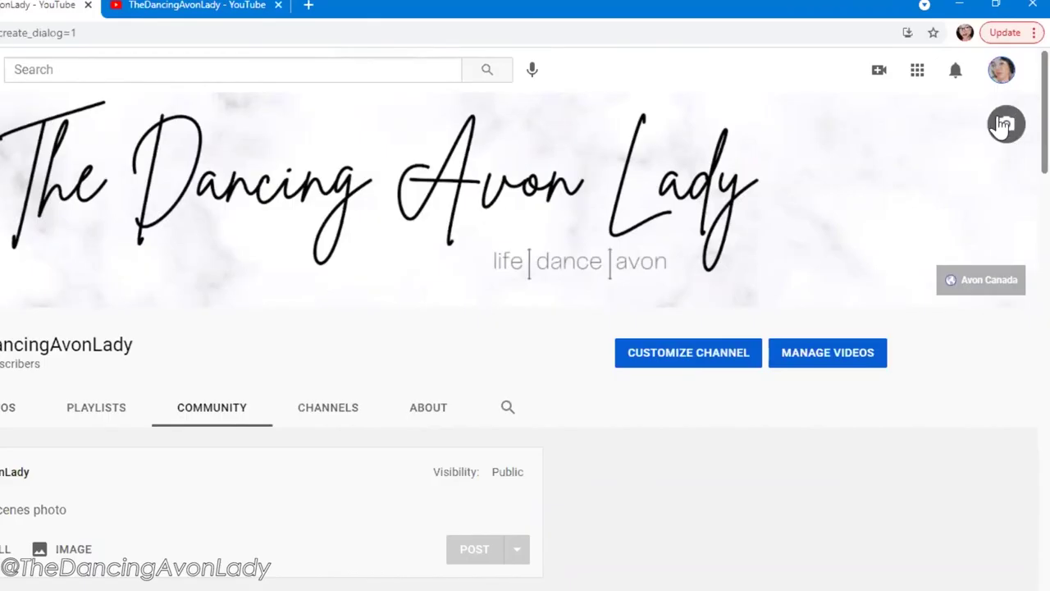
click(1006, 124)
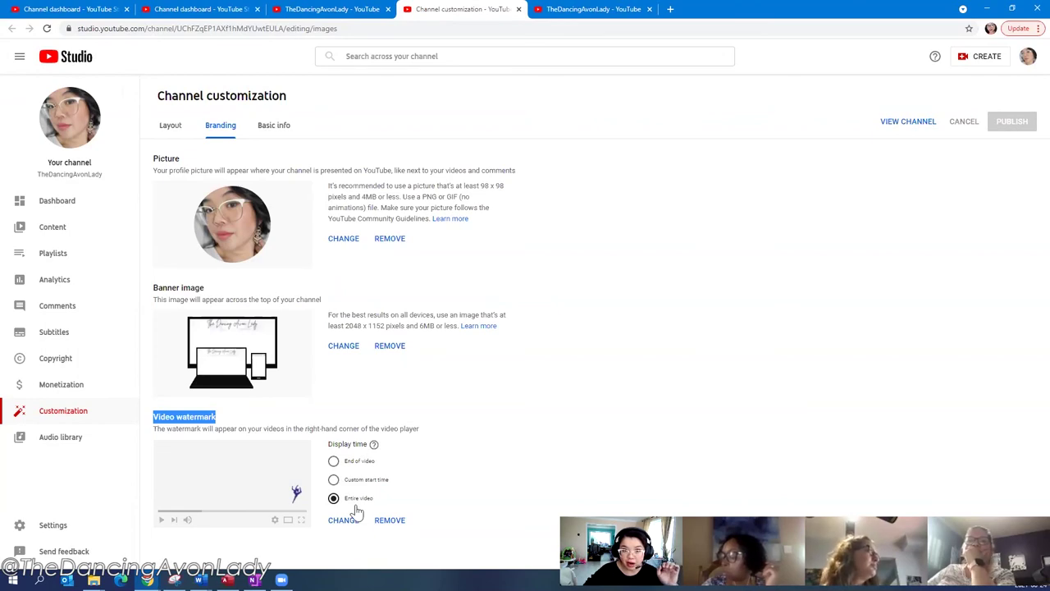
- Switch to the channel's incognito window, play the "fmg Glimmer Eyeshadow Quads" upload to view its watermark, and pause it
key(ctrl+Tab)
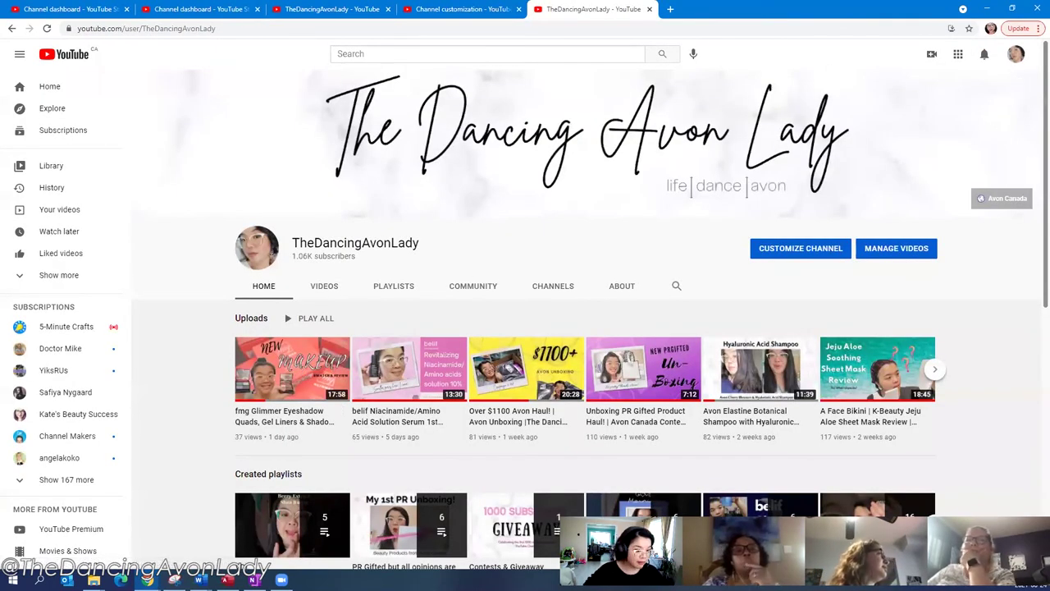
key(alt+Tab)
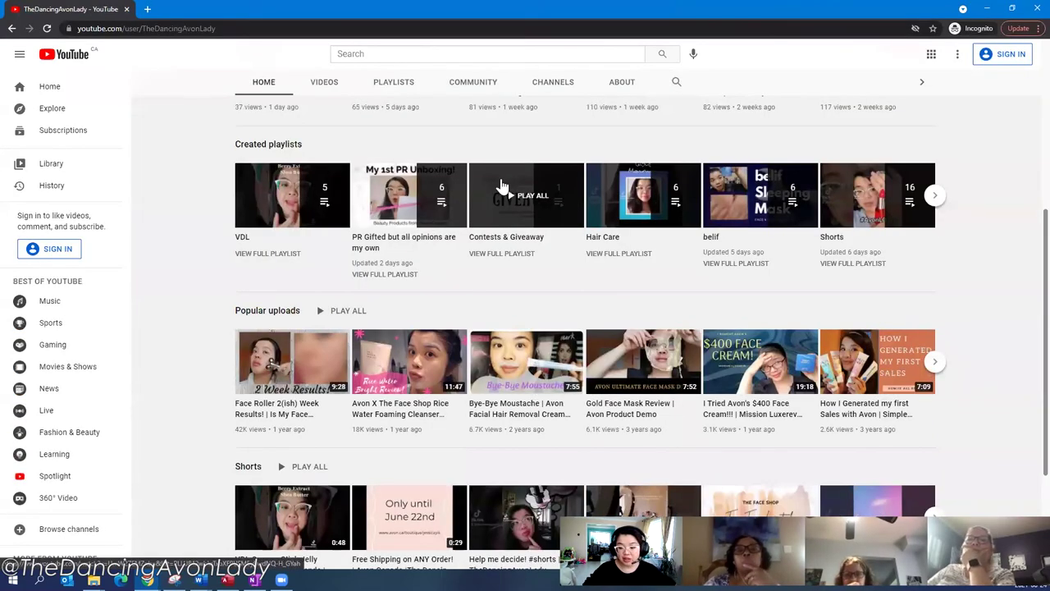
scroll(288, 259, up, 3)
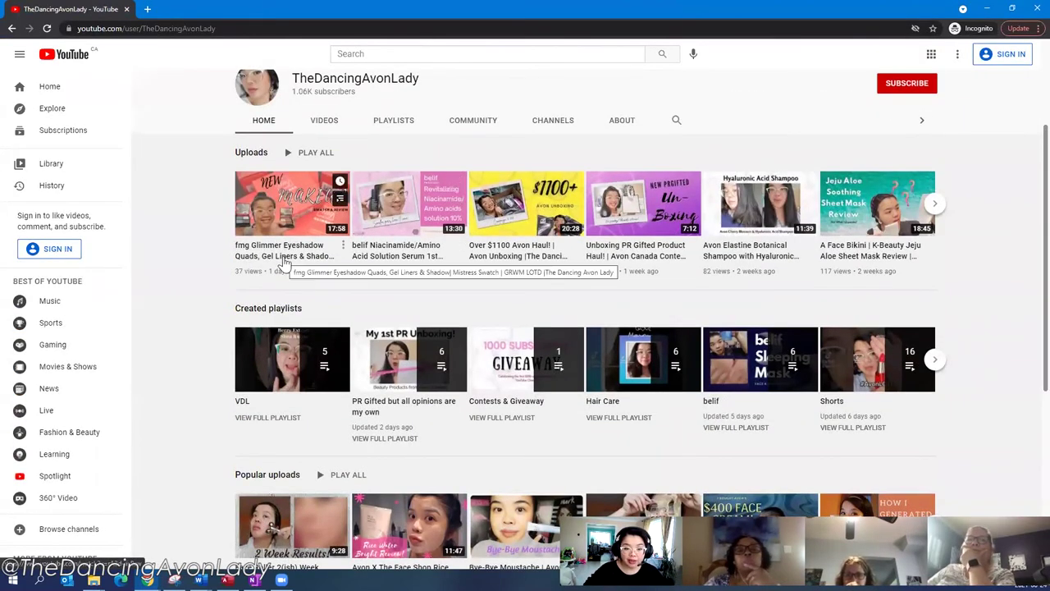
click(283, 258)
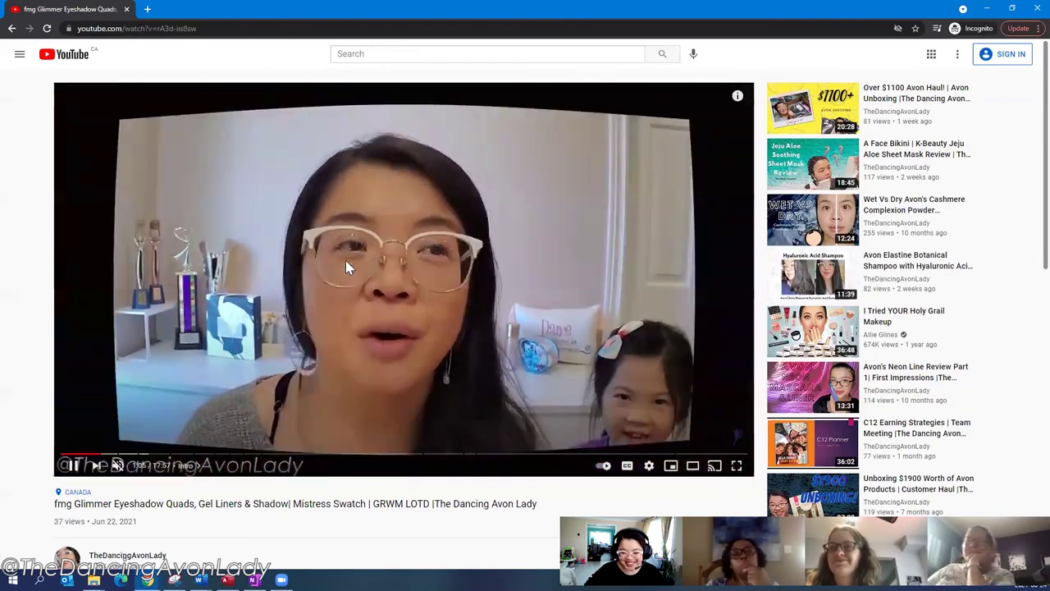
click(345, 260)
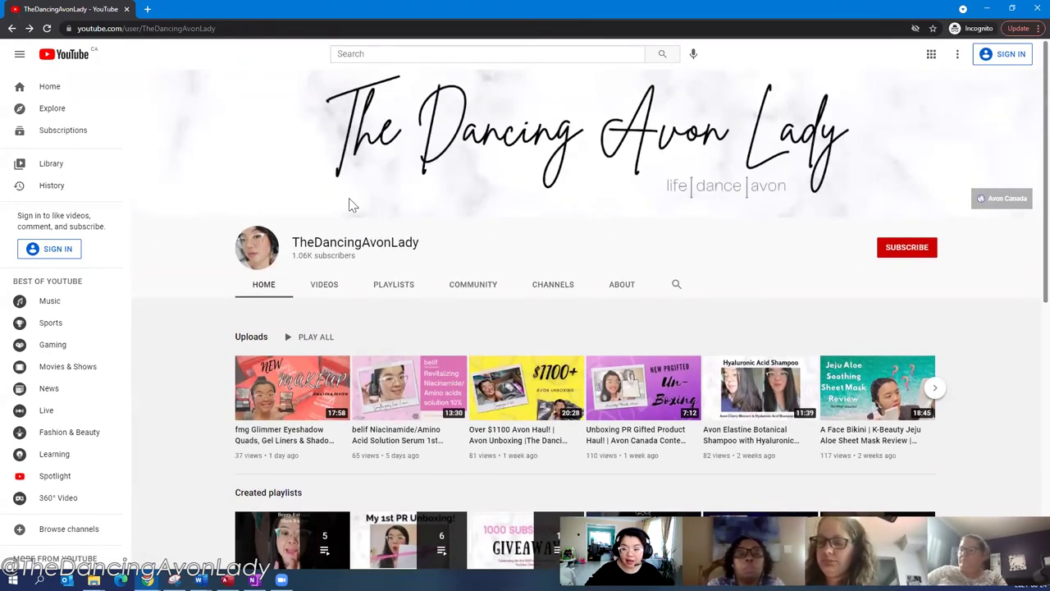
- Look through the channel's public home page sections, from uploads and playlists to popular uploads, shorts and the featured channel
scroll(903, 312, down, 6)
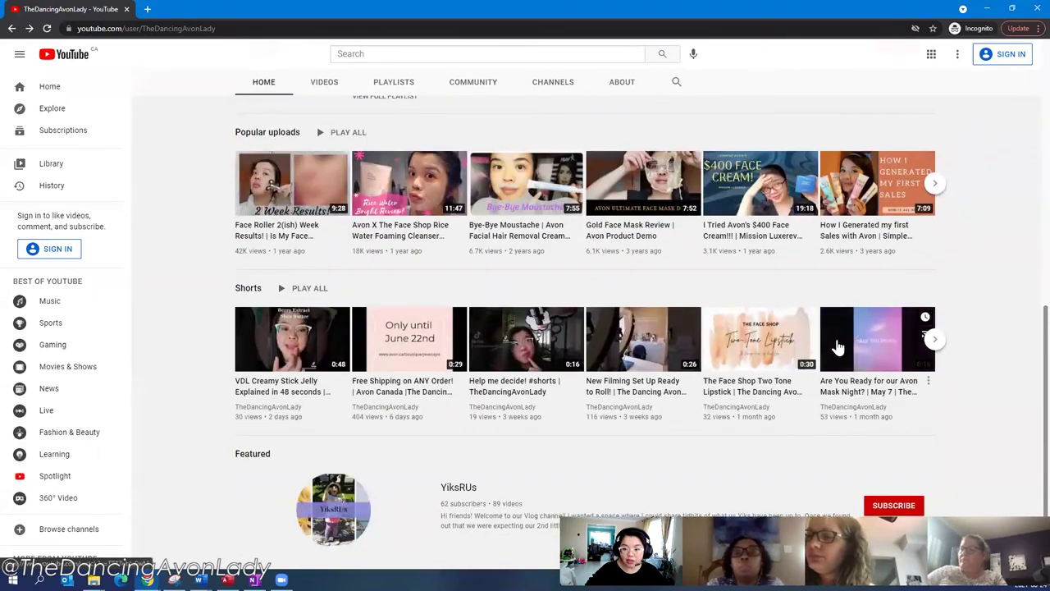
scroll(801, 367, up, 8)
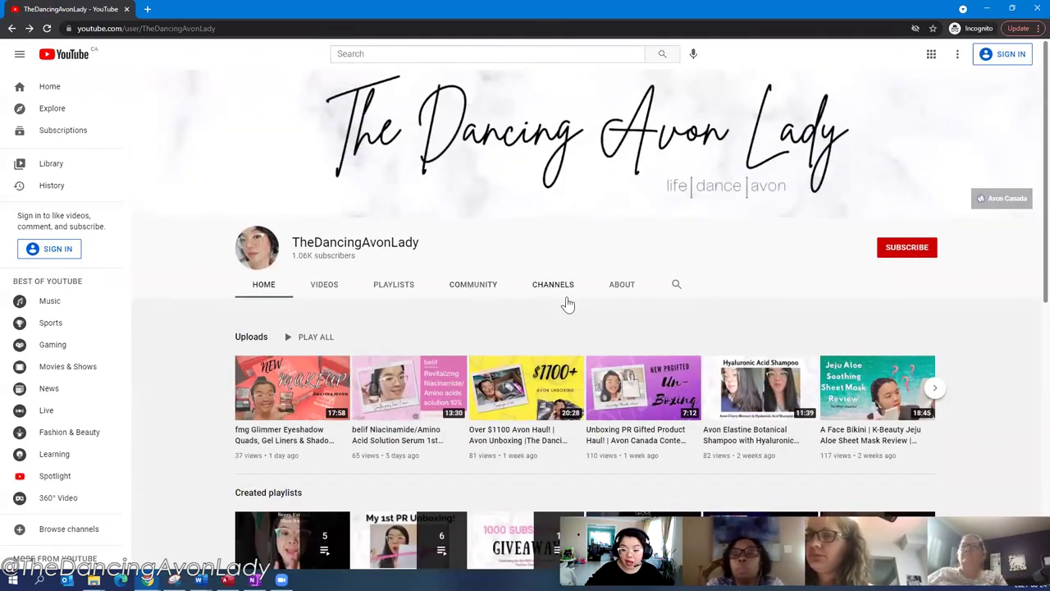
scroll(558, 328, down, 5)
scroll(410, 213, up, 5)
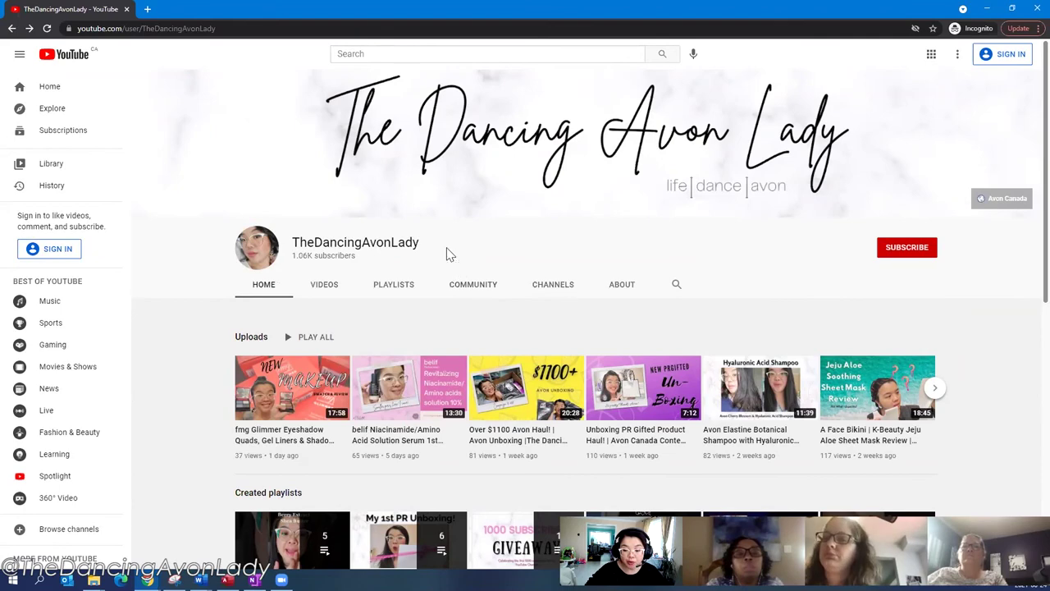
scroll(449, 361, down, 7)
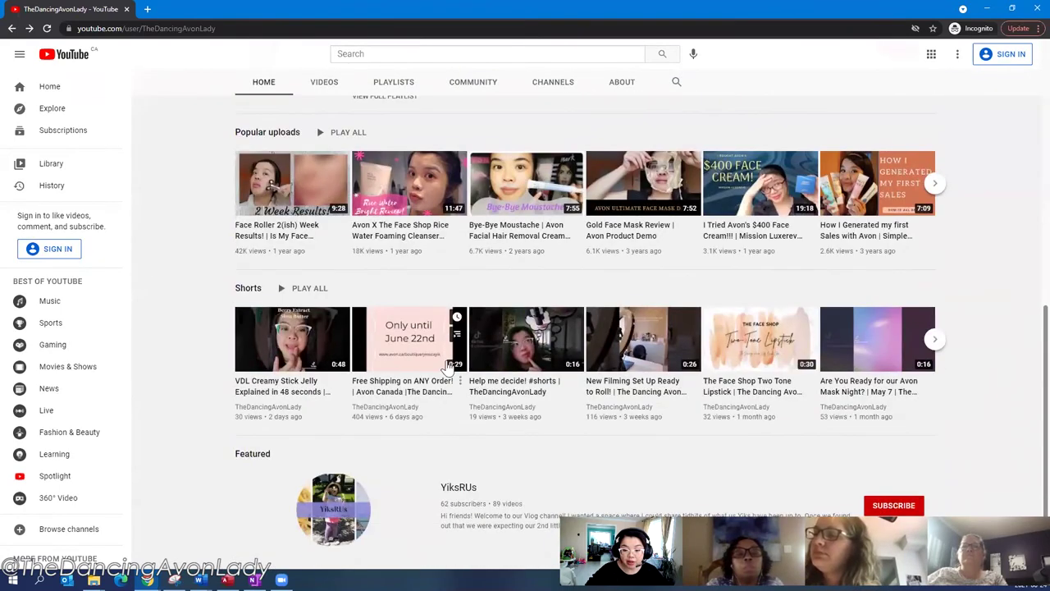
- Open the featured YiksRUs channel and pause its "Welcome to..." video
click(447, 490)
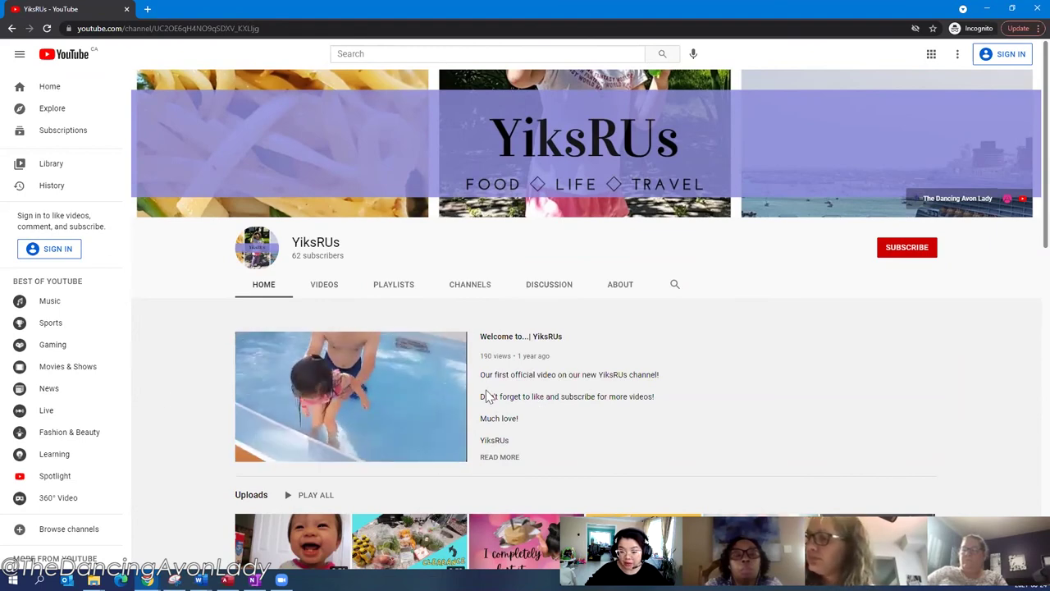
scroll(485, 396, down, 1)
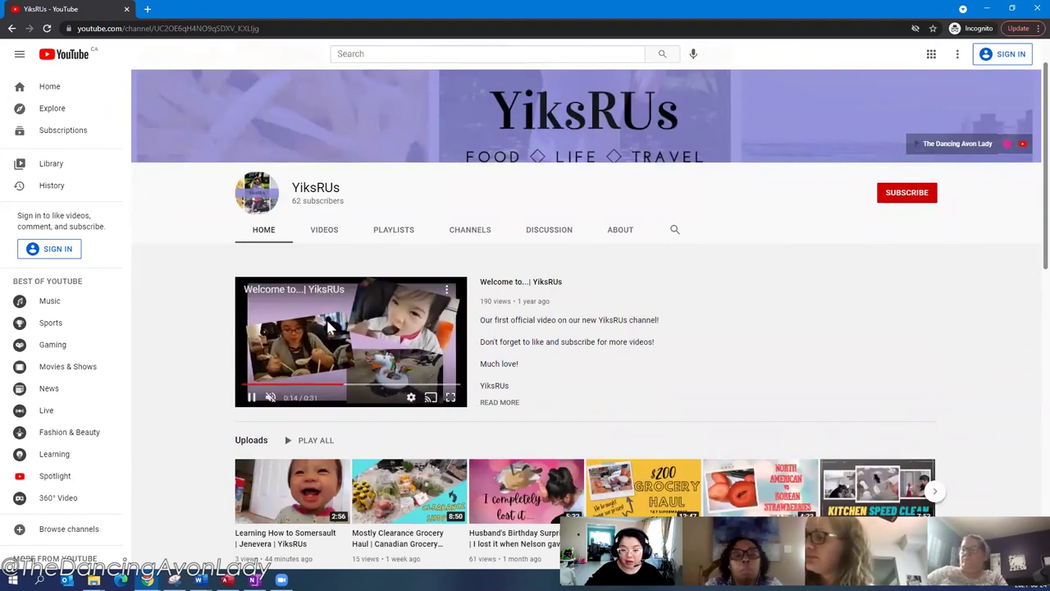
click(414, 345)
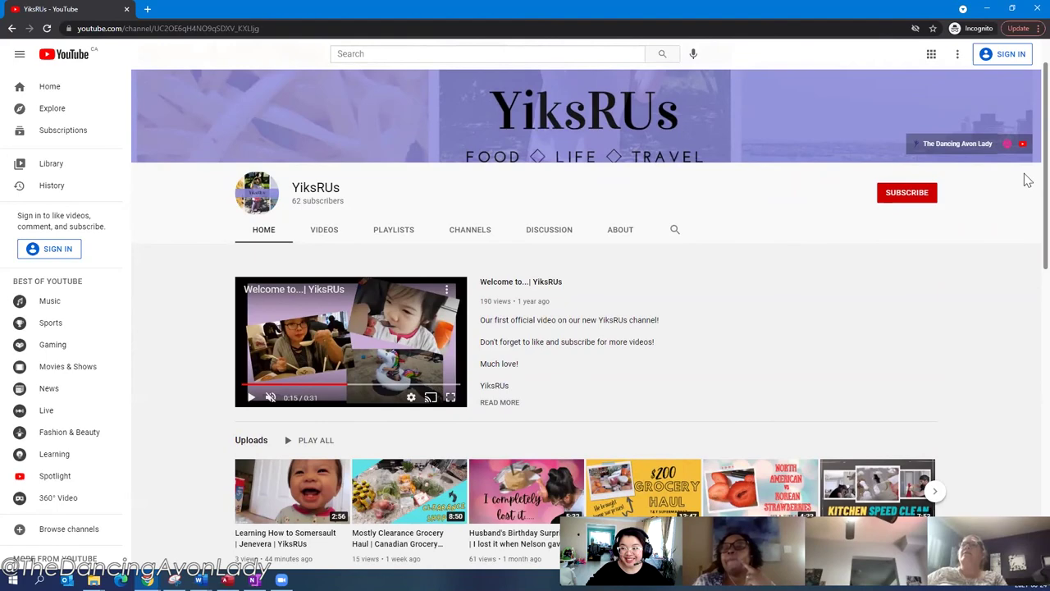
- Leave the incognito window, return to the signed-in channel's public home page, and open the channel customization from its banner
click(993, 11)
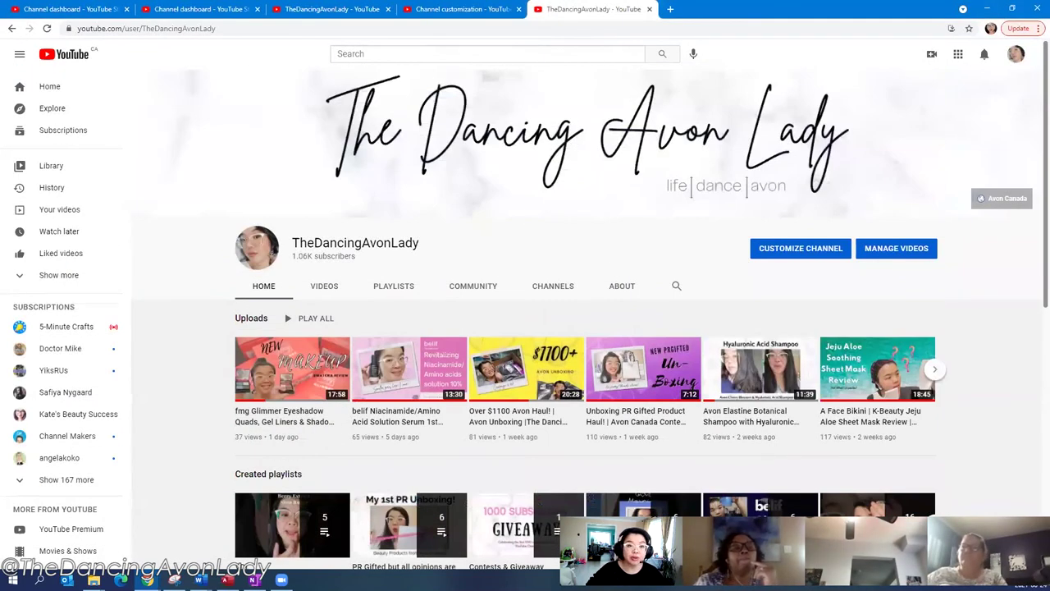
click(460, 9)
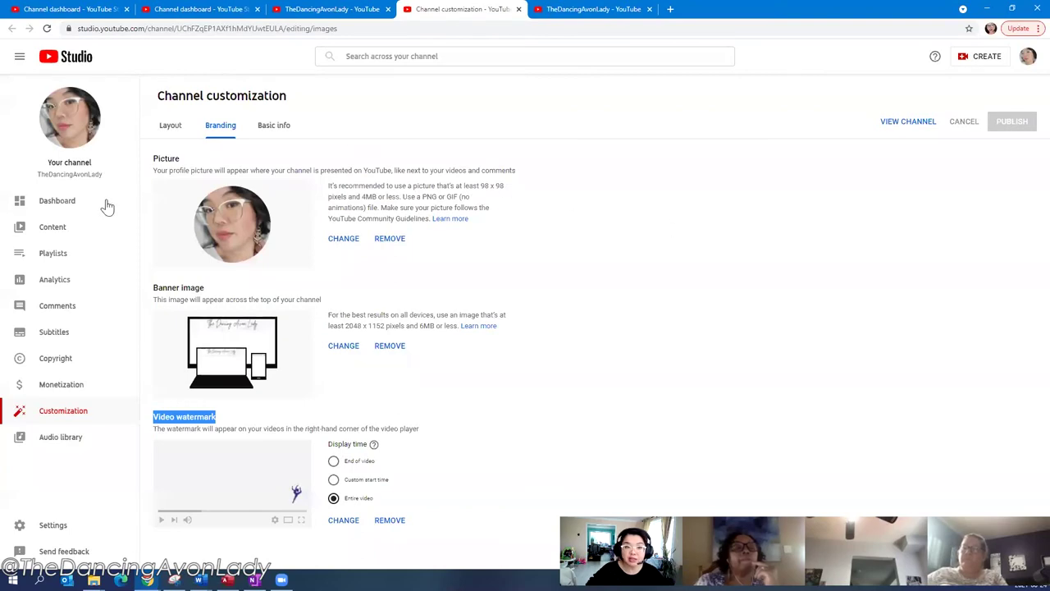
key(ctrl+Tab)
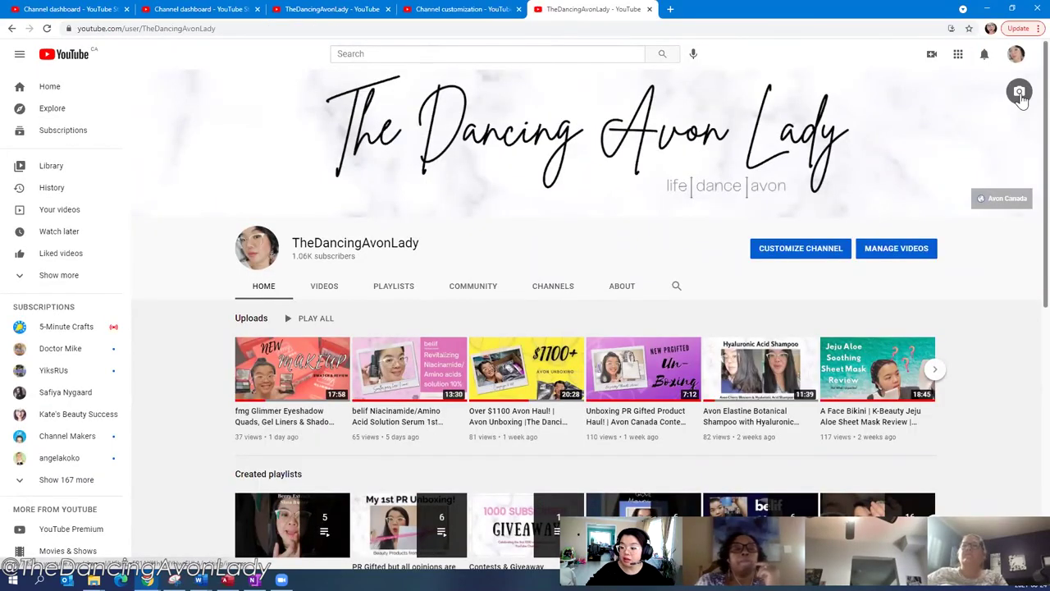
click(1019, 92)
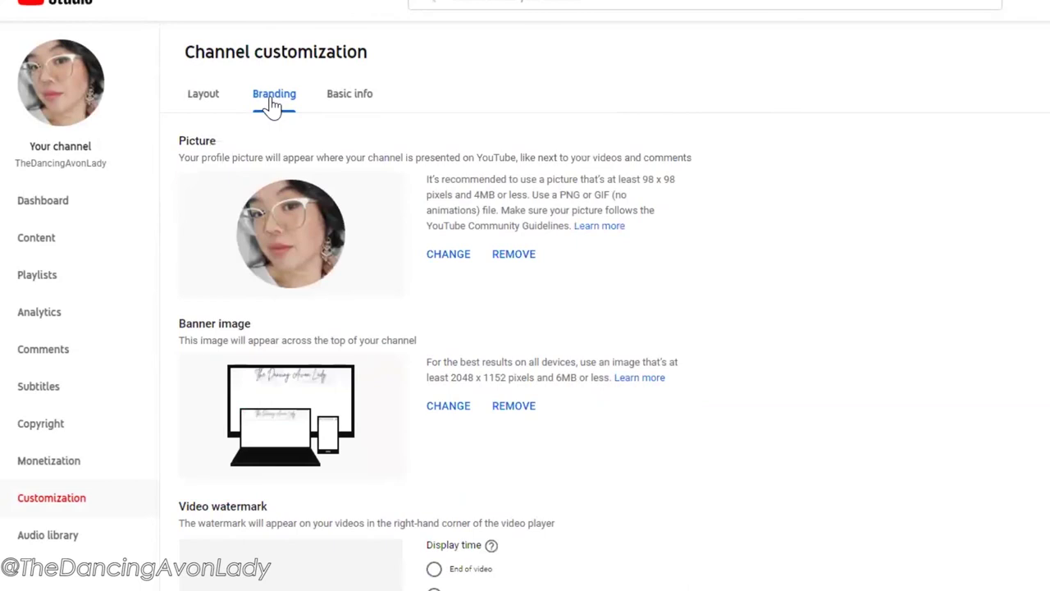
- Check the Layout and Branding settings, highlight the Video watermark heading, and open the watermark's image picker, cancelling without choosing a file
click(210, 101)
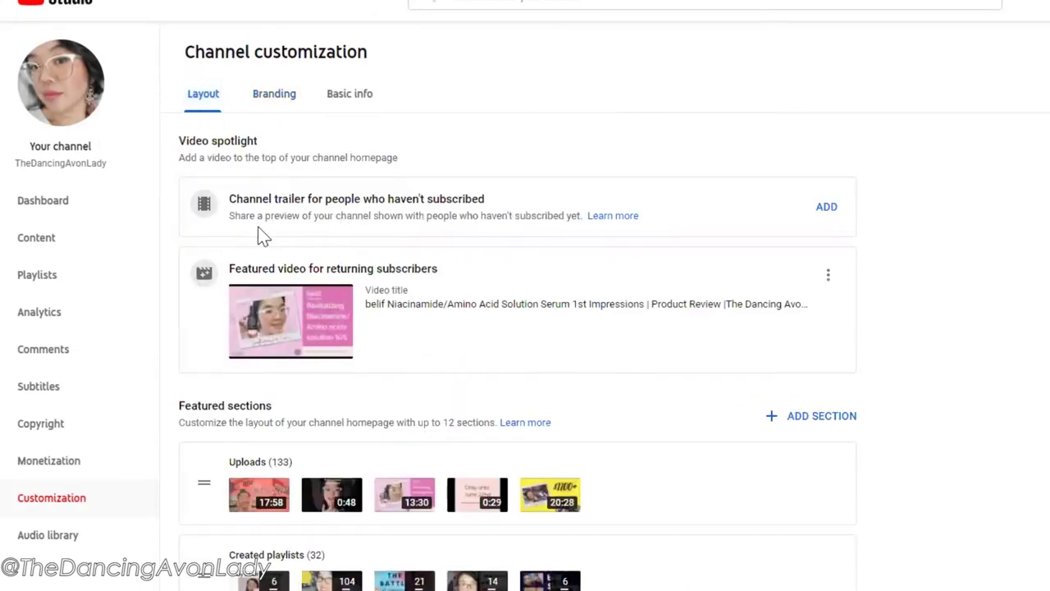
click(271, 100)
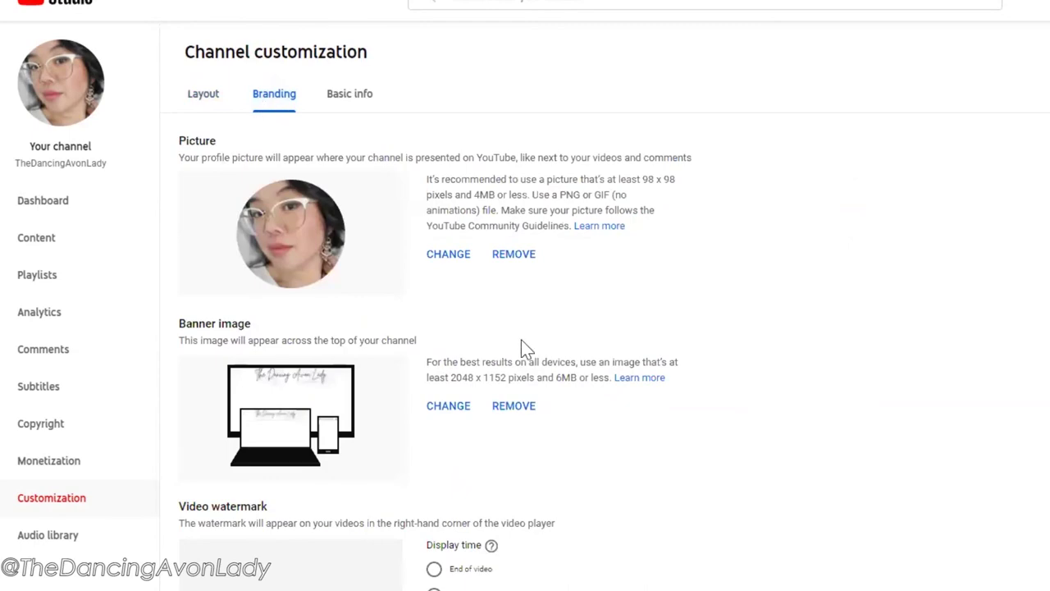
drag(189, 508, 299, 517)
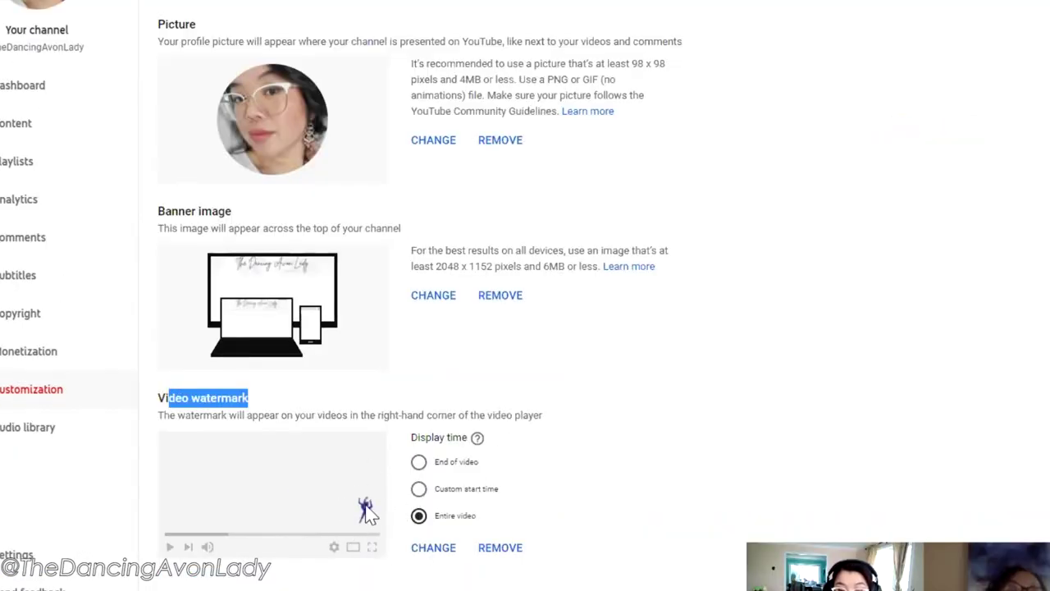
click(418, 549)
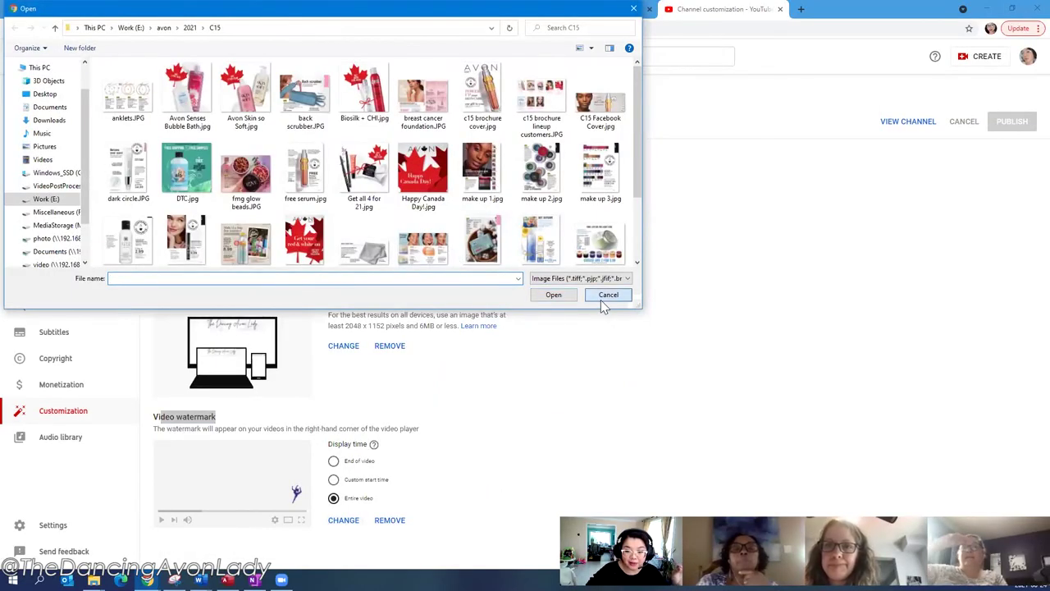
click(605, 297)
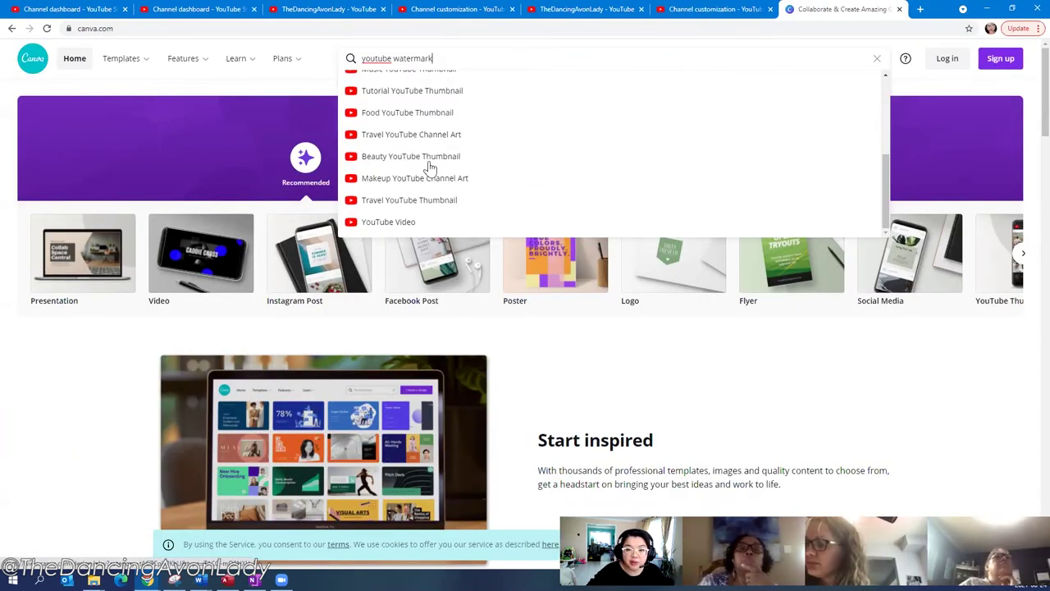
- In Canva, replace the template search with "logo", open a blank Logo design, and dismiss the onboarding video
scroll(429, 167, up, 5)
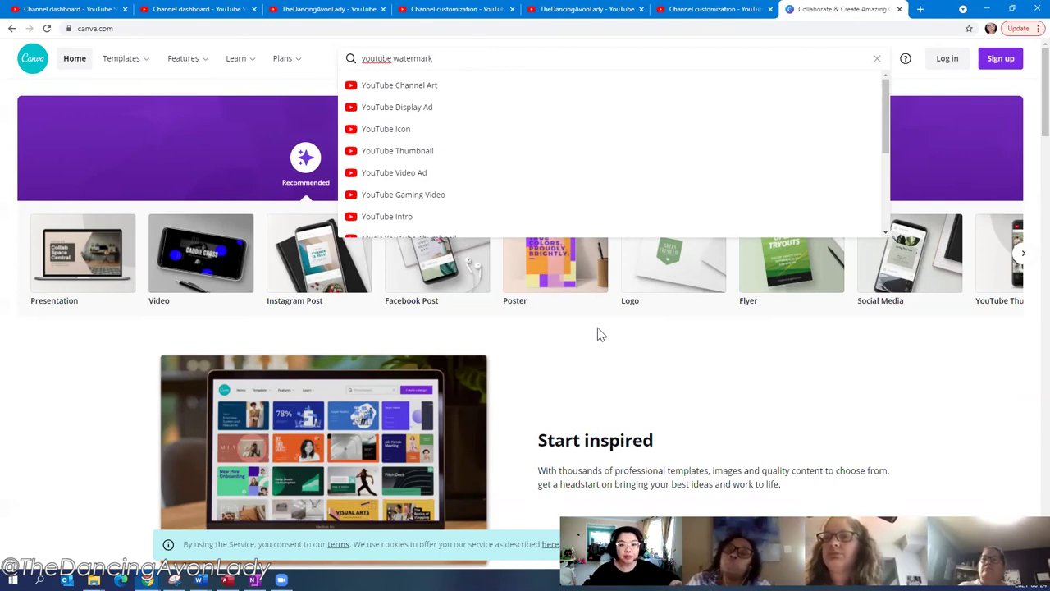
drag(452, 61, 287, 58)
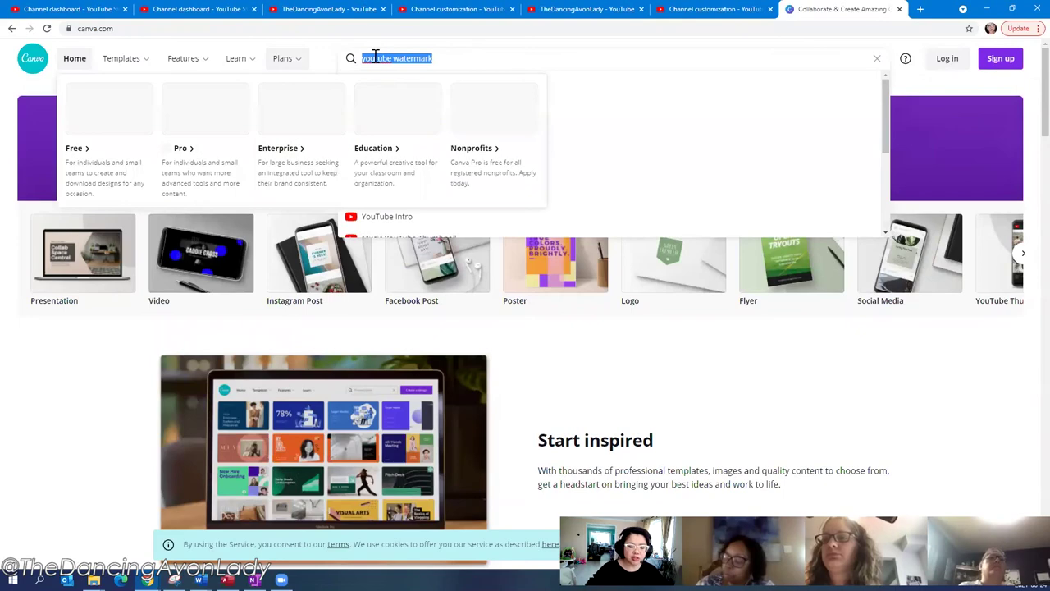
key(BackSpace)
text(logo)
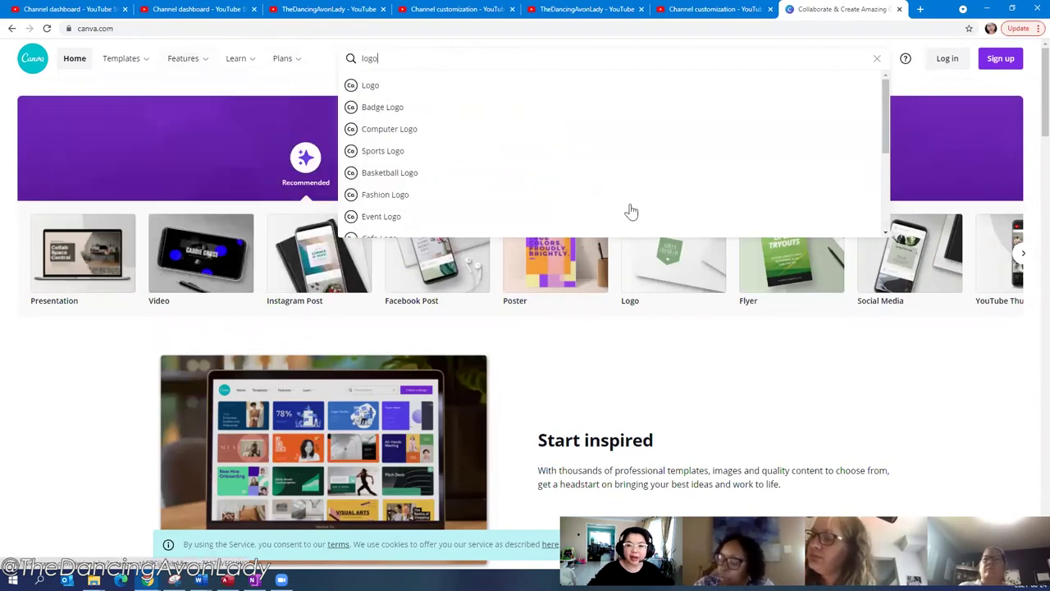
click(376, 86)
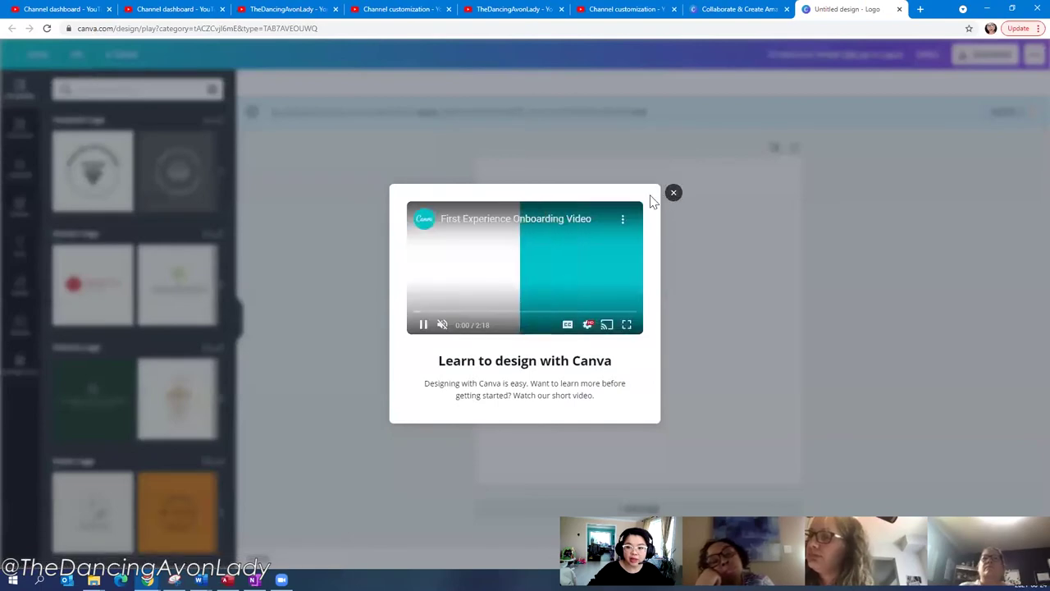
click(673, 192)
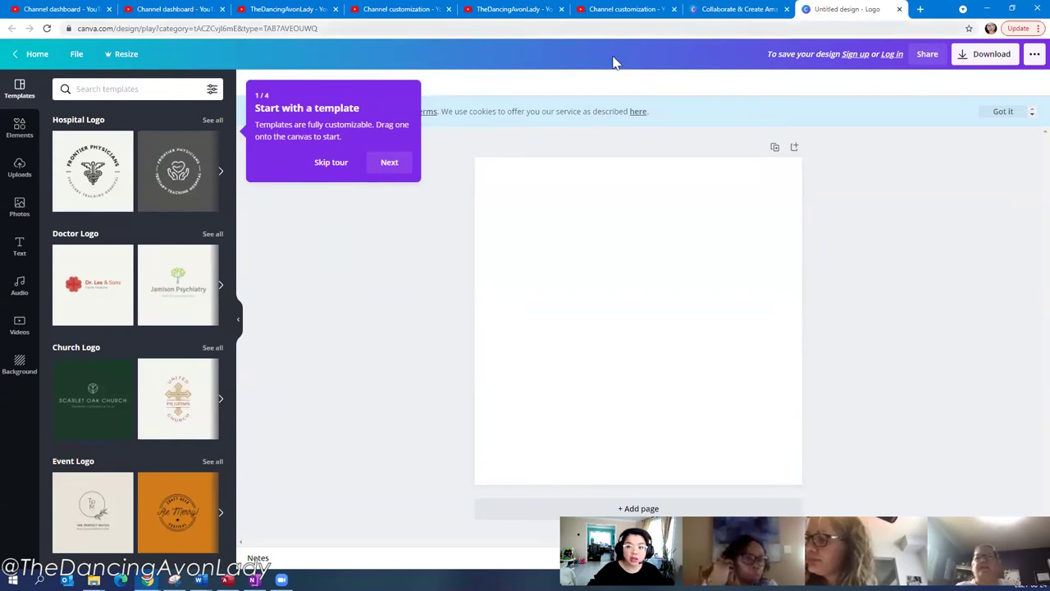
- View the channel's Basic info in YouTube Studio's customization page and open the About section of the public channel page
click(263, 9)
click(406, 9)
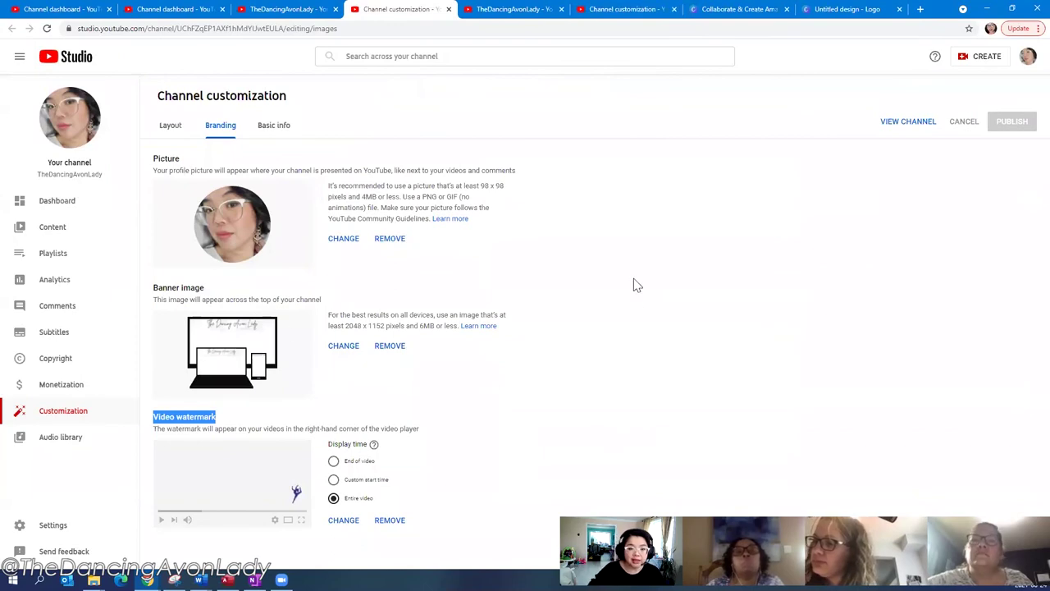
click(274, 125)
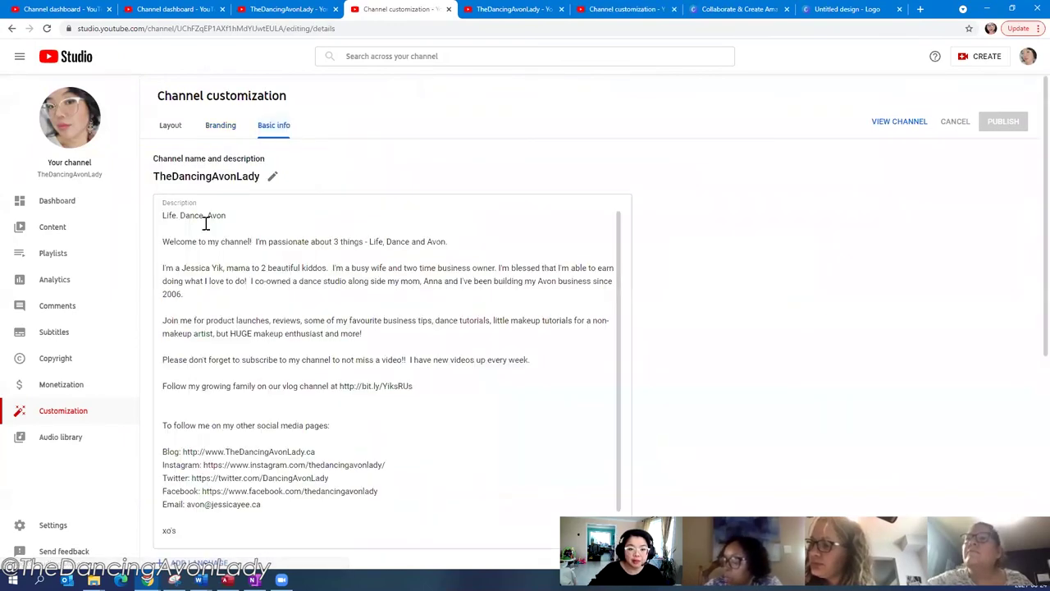
click(508, 9)
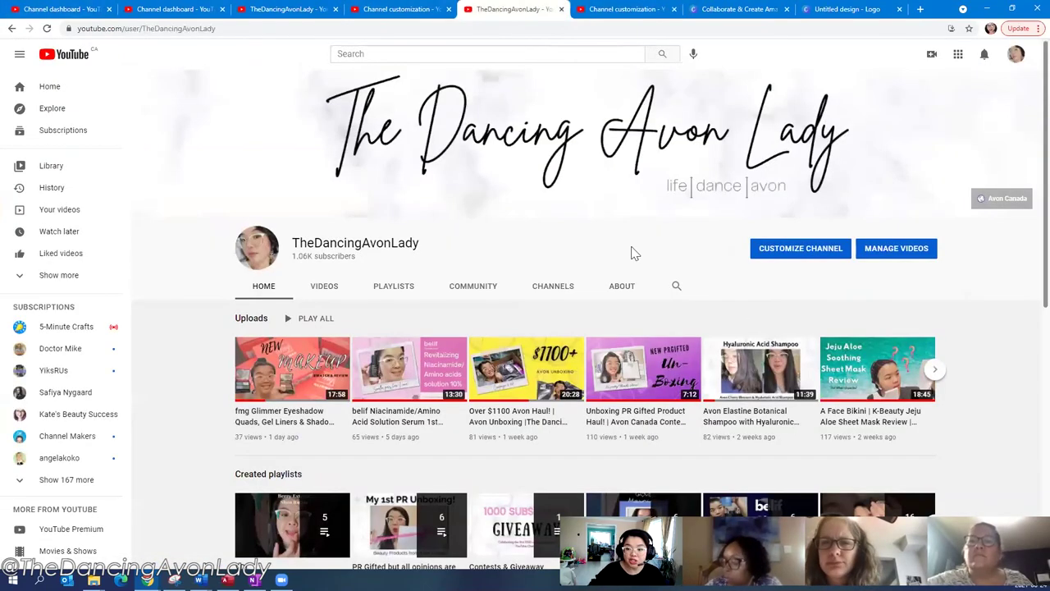
click(622, 287)
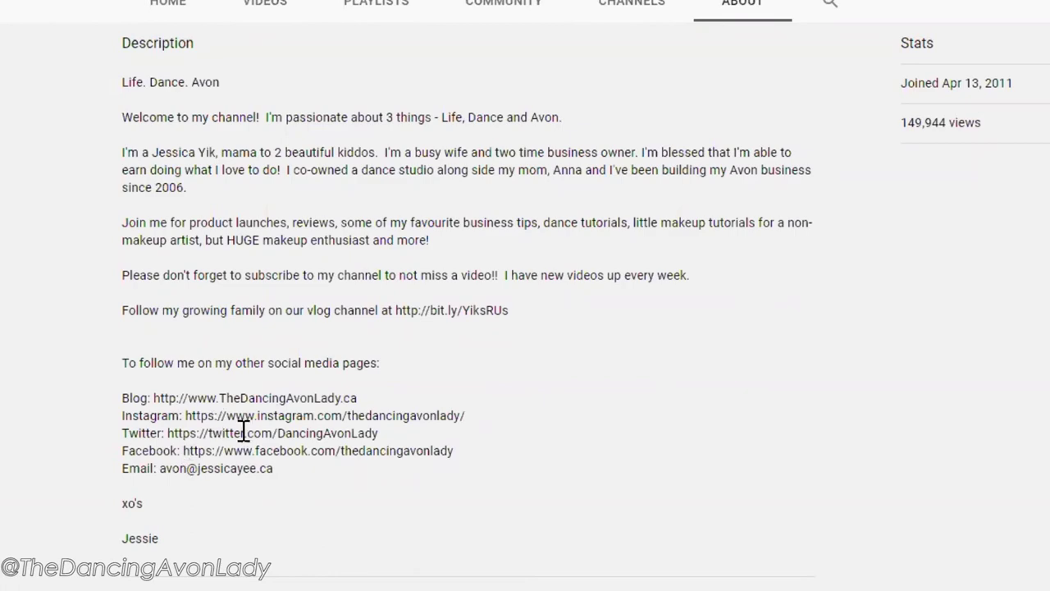
- Review the About page's description and social links, reveal the business inquiry email, and highlight the location
scroll(274, 412, up, 3)
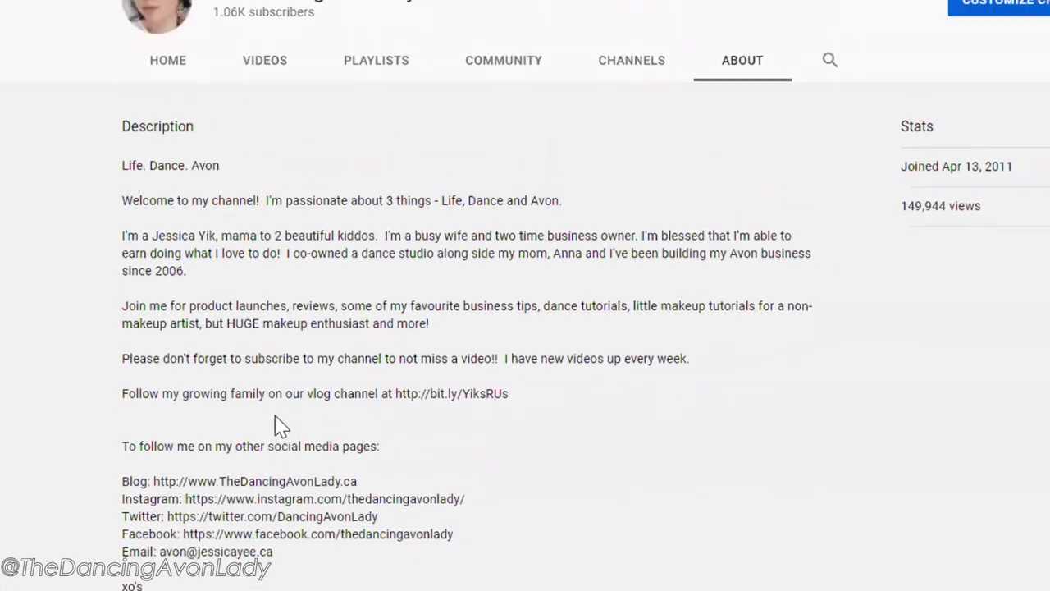
scroll(234, 343, down, 2)
drag(443, 395, 302, 400)
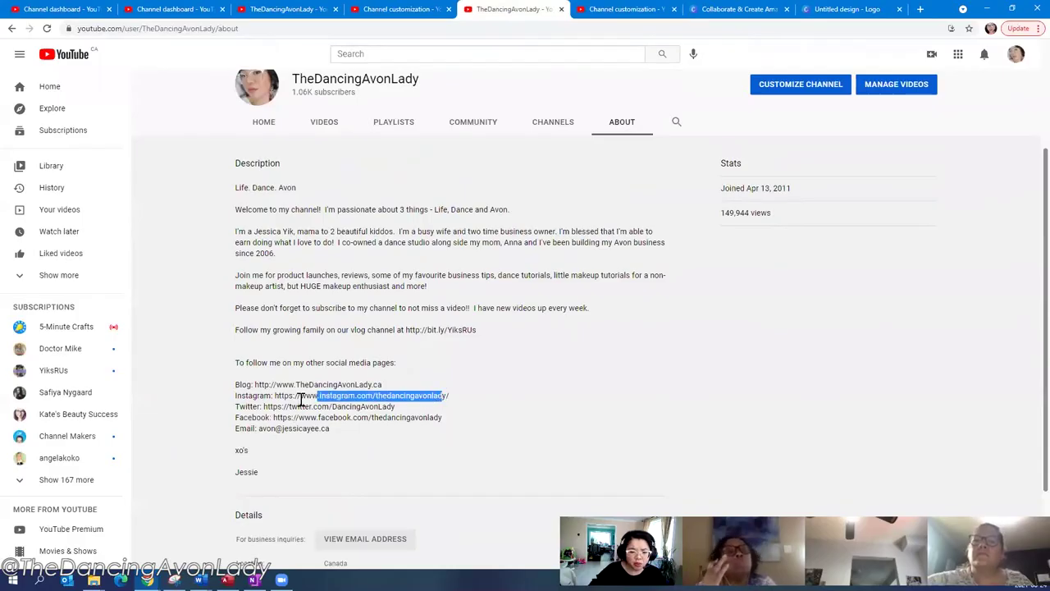
click(298, 410)
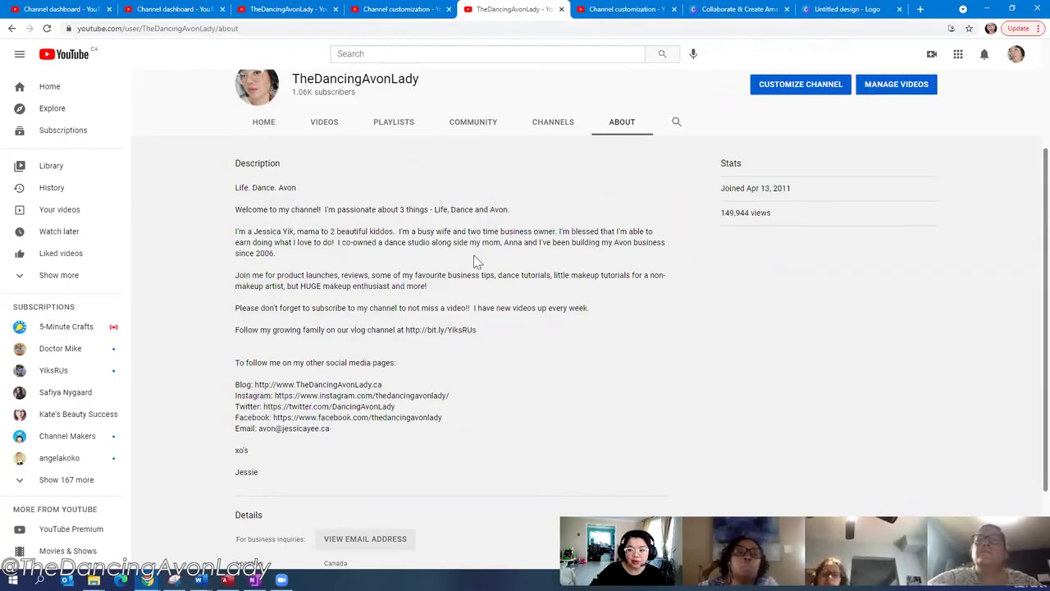
scroll(452, 295, down, 1)
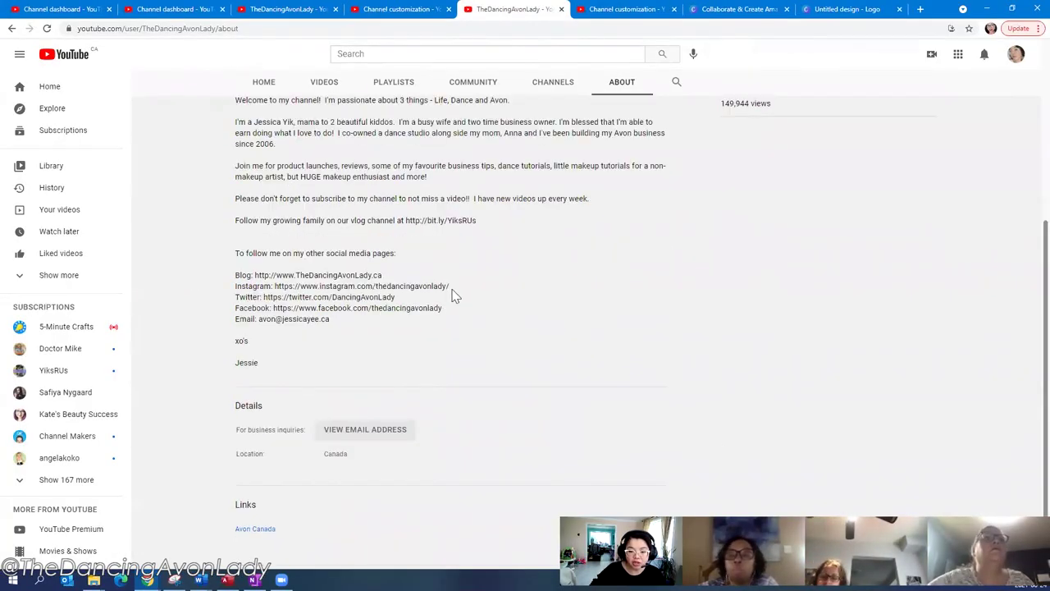
click(364, 428)
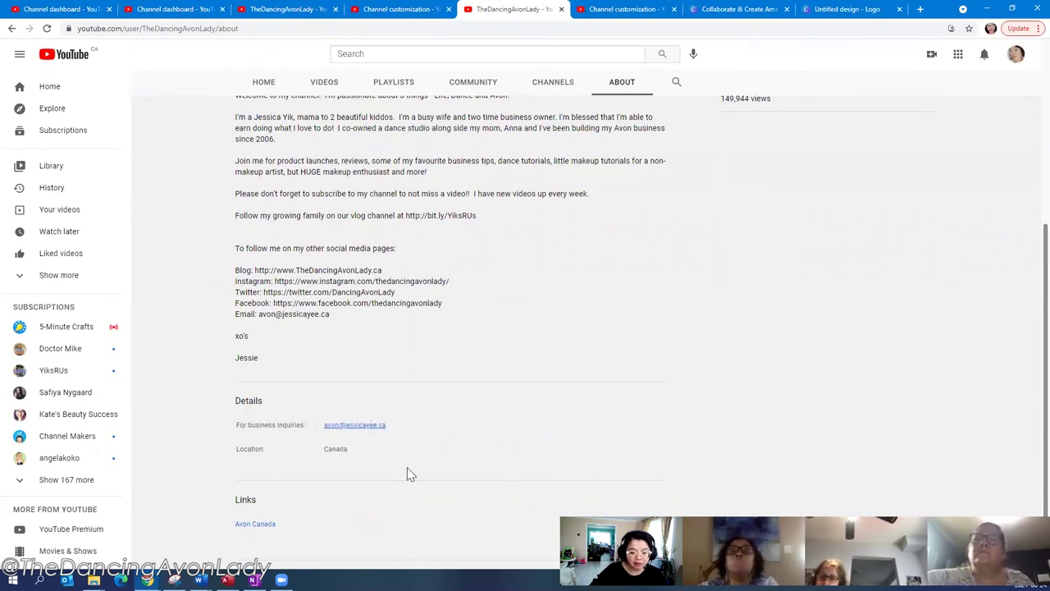
double_click(336, 447)
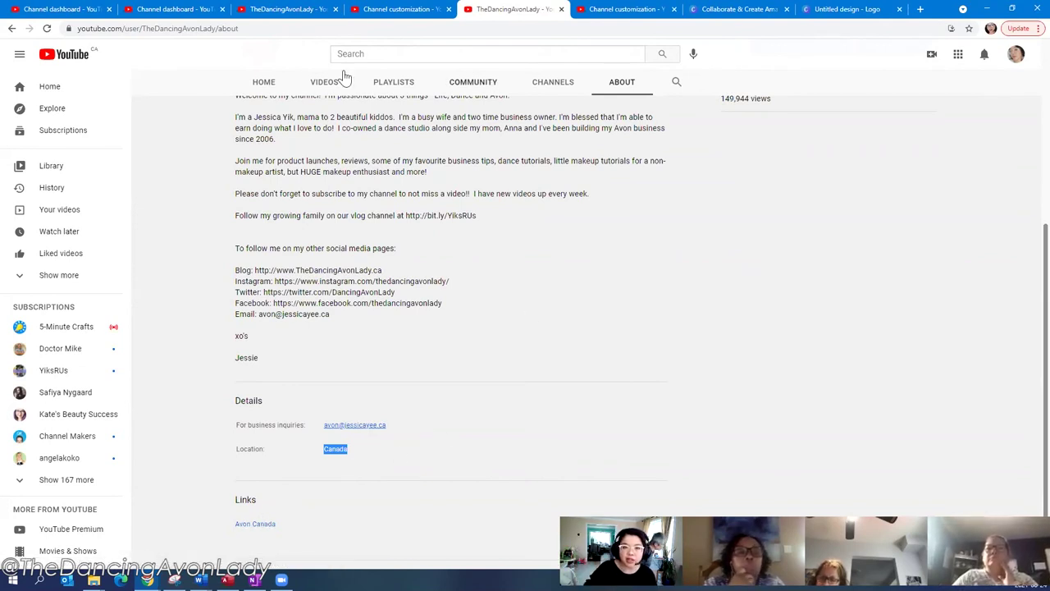
- Look over the published posts on the channel's community page and switch to the YouTube Studio channel dashboard
scroll(314, 65, up, 1)
key(ctrl+shift+Tab)
key(ctrl+shift+Tab)
scroll(444, 261, down, 1)
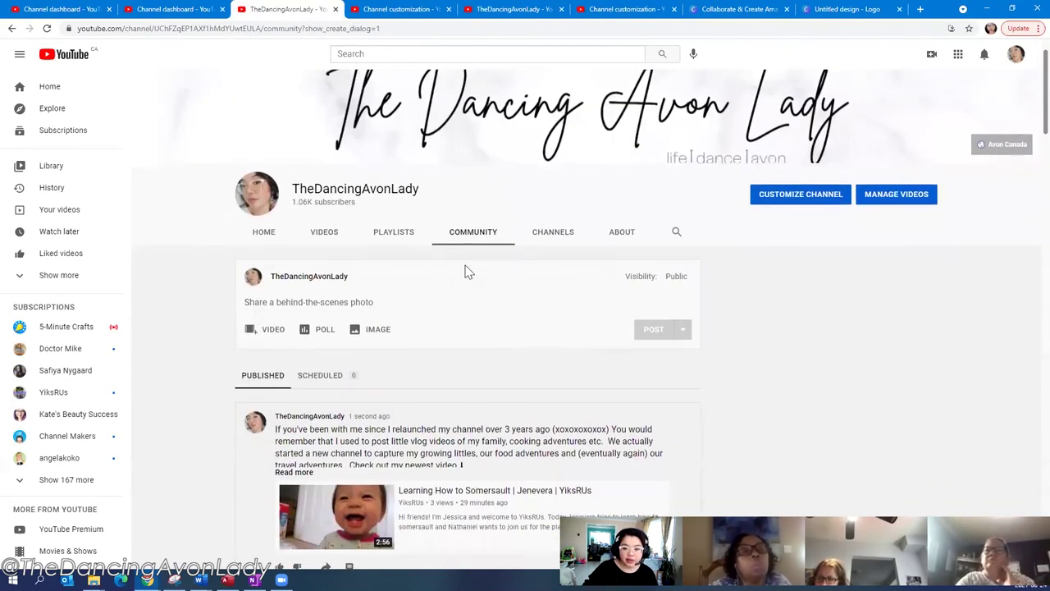
scroll(468, 255, down, 4)
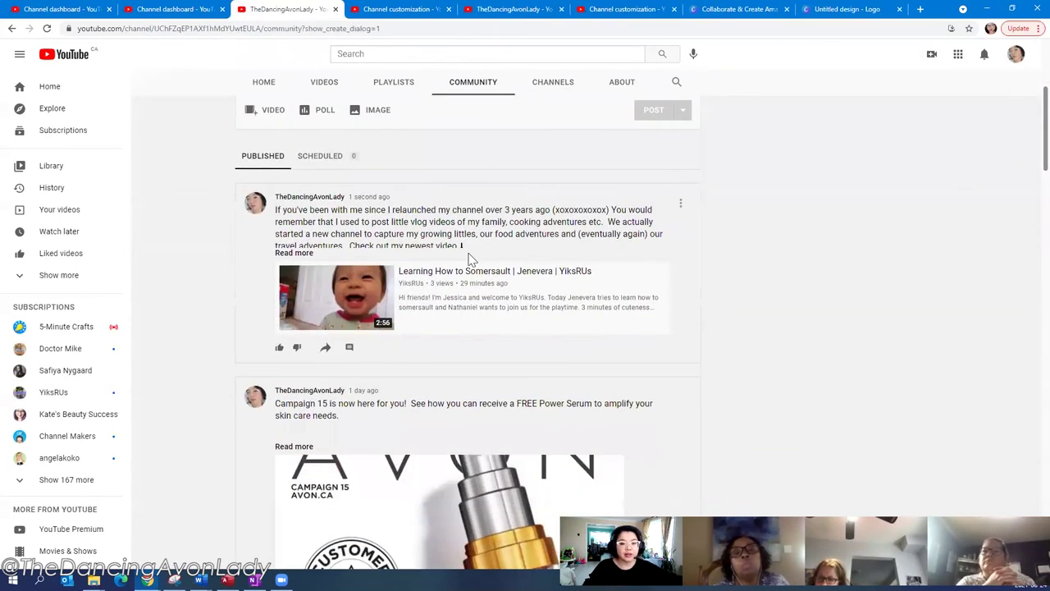
key(ctrl+shift+Tab)
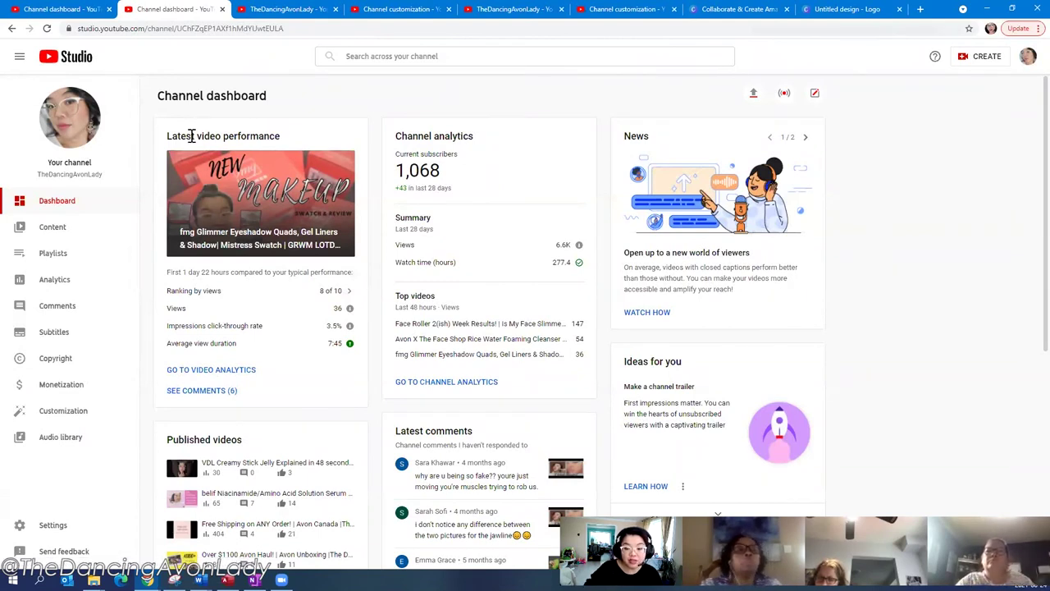
- Return from the community page to the "belif Niacinamide/Amino Acid Solution Serum 1st Impressions" video and pause it
click(261, 11)
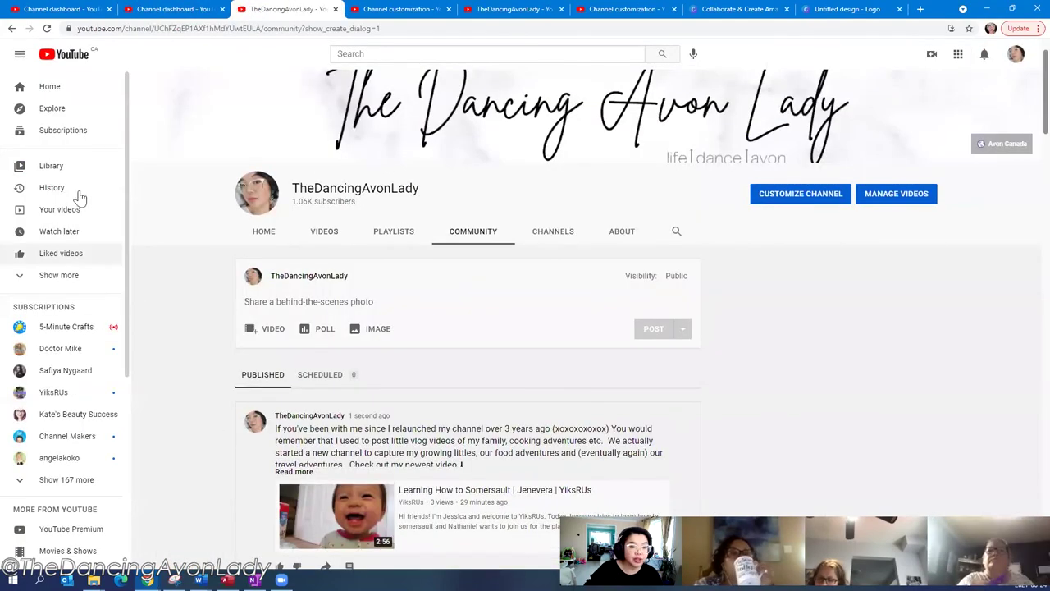
key(alt+Left)
click(403, 211)
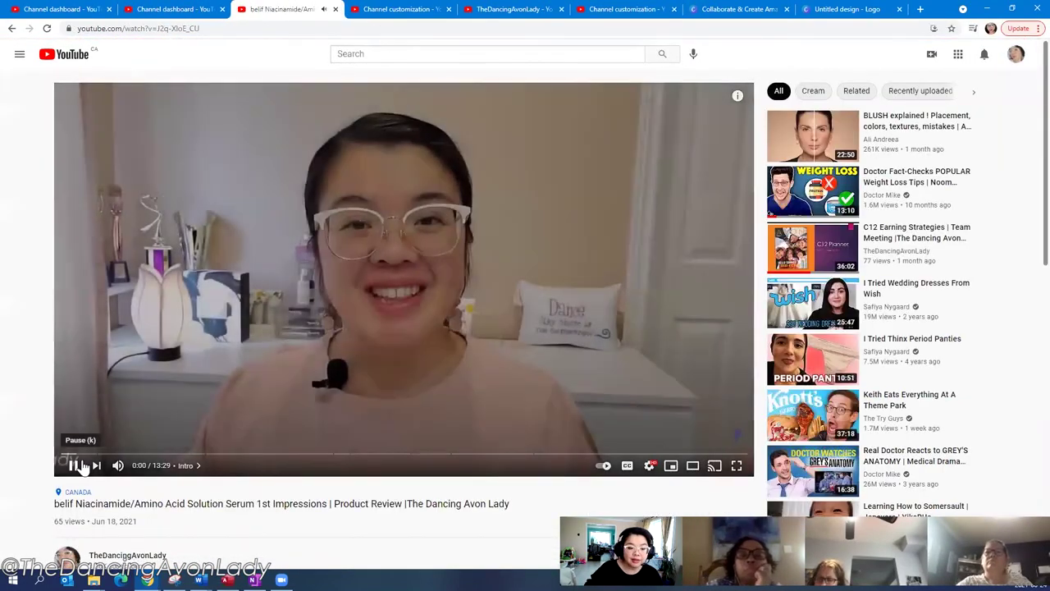
click(77, 464)
- Examine the belif video's description, including its product, affiliate equipment and social media links
scroll(98, 352, down, 3)
scroll(102, 271, down, 2)
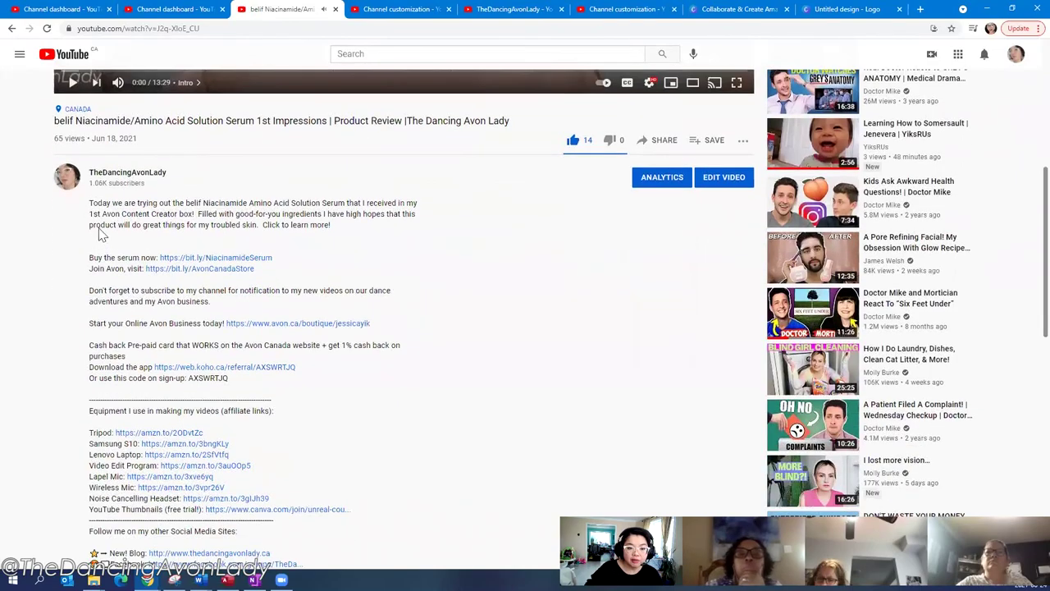
scroll(271, 353, down, 4)
scroll(275, 390, down, 4)
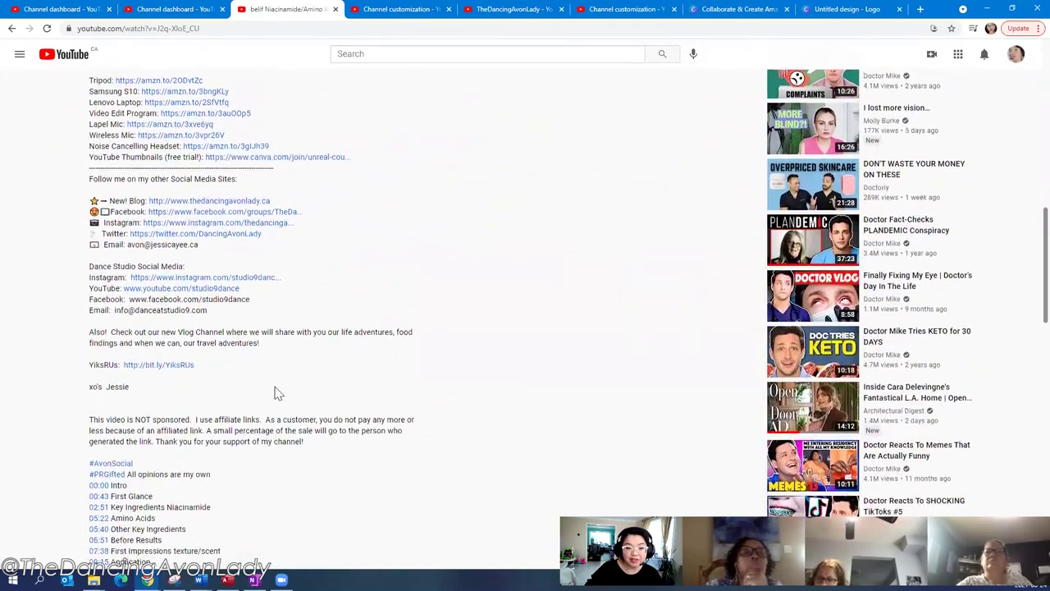
scroll(288, 377, up, 3)
scroll(296, 373, up, 7)
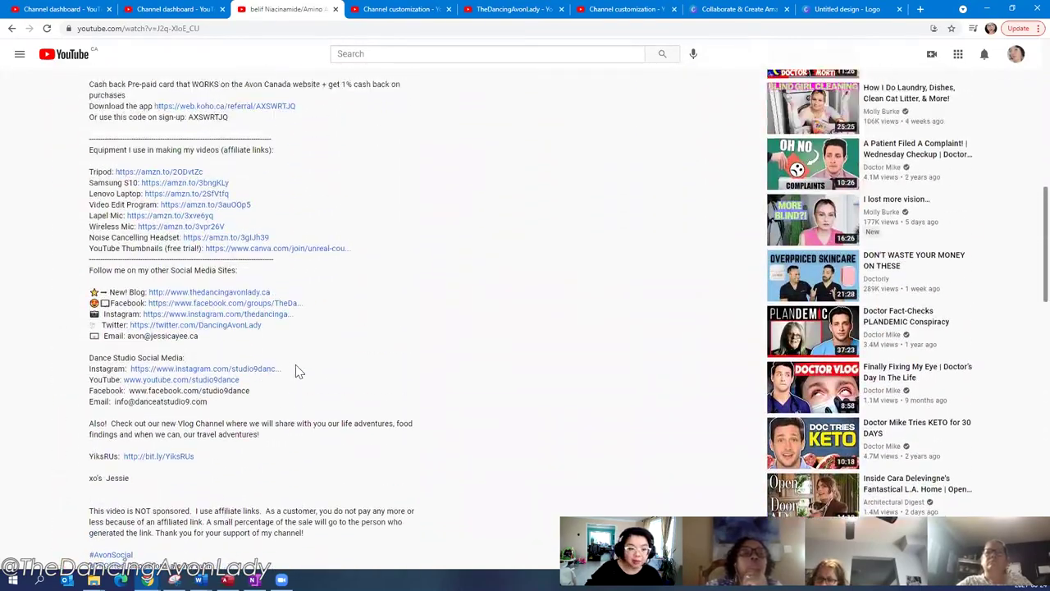
drag(90, 259, 508, 366)
- Highlight the hashtags, chapter timestamps and license line at the end of the video description
scroll(505, 367, down, 5)
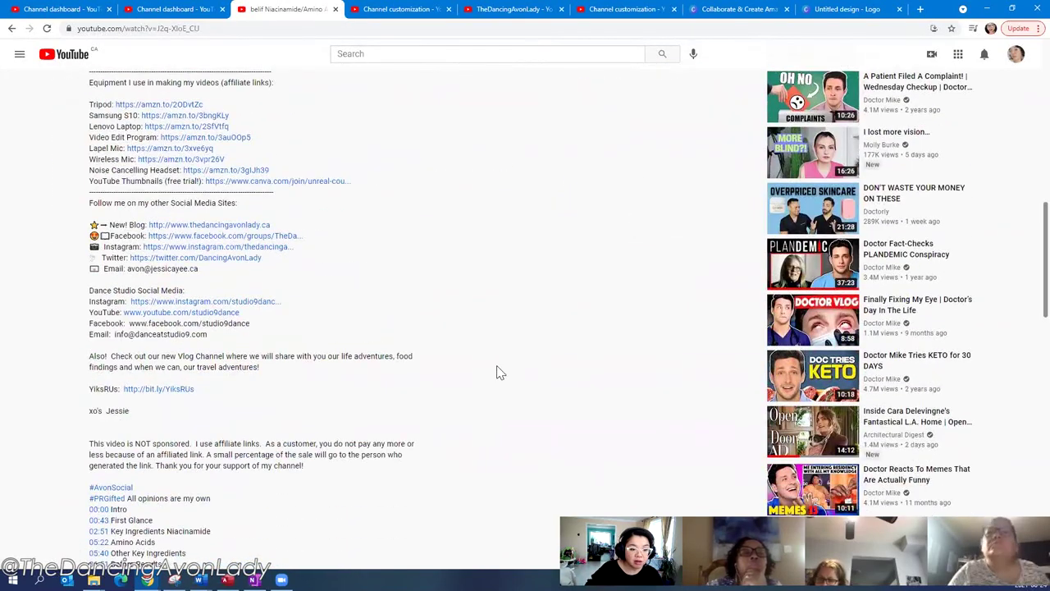
scroll(270, 347, down, 3)
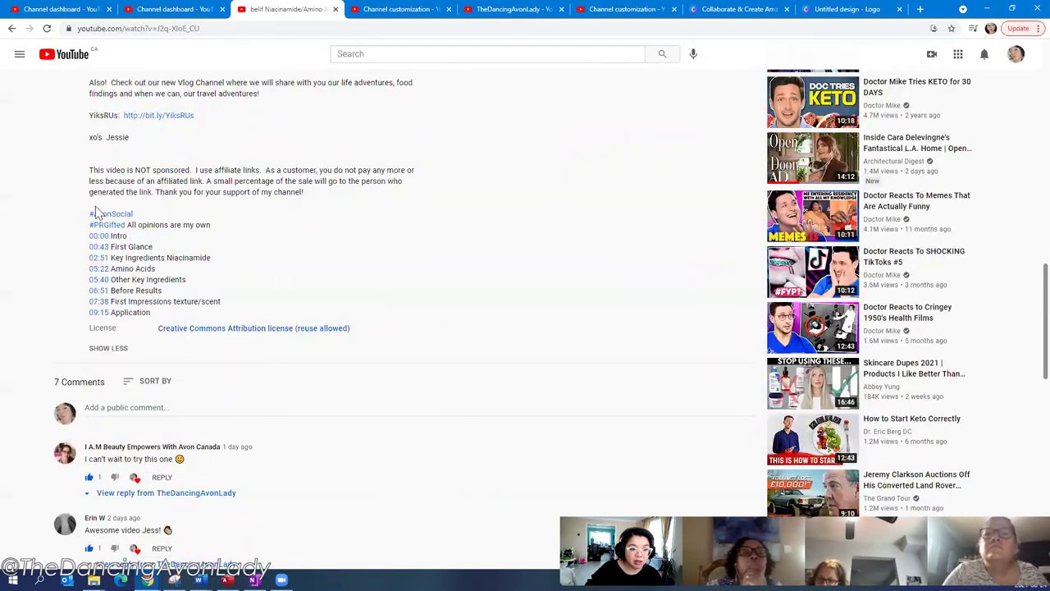
drag(90, 211, 460, 345)
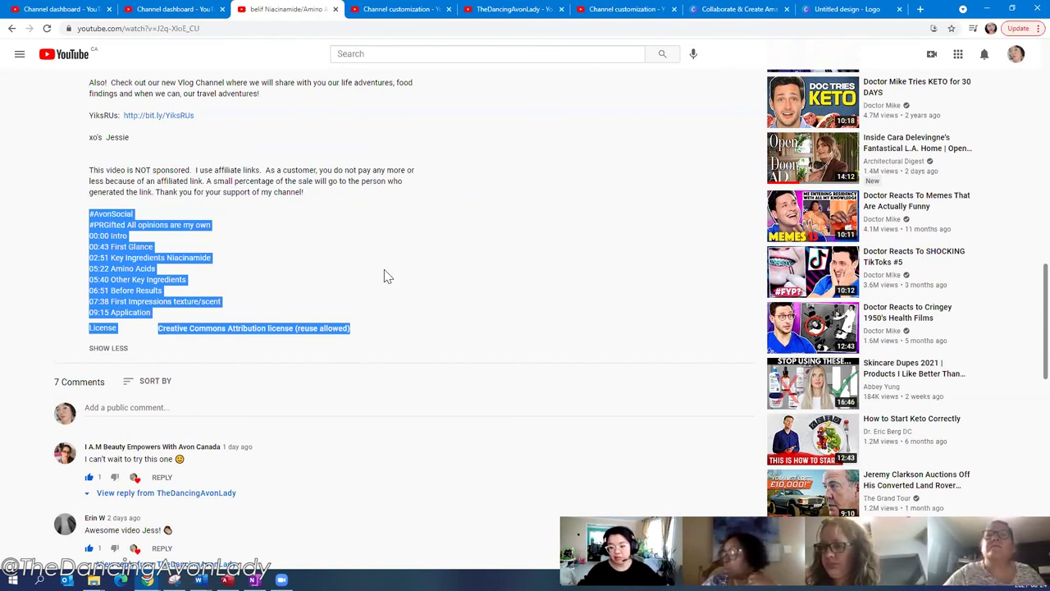
- Clear the text highlight and look back over the opening part of the belif video's description
click(431, 242)
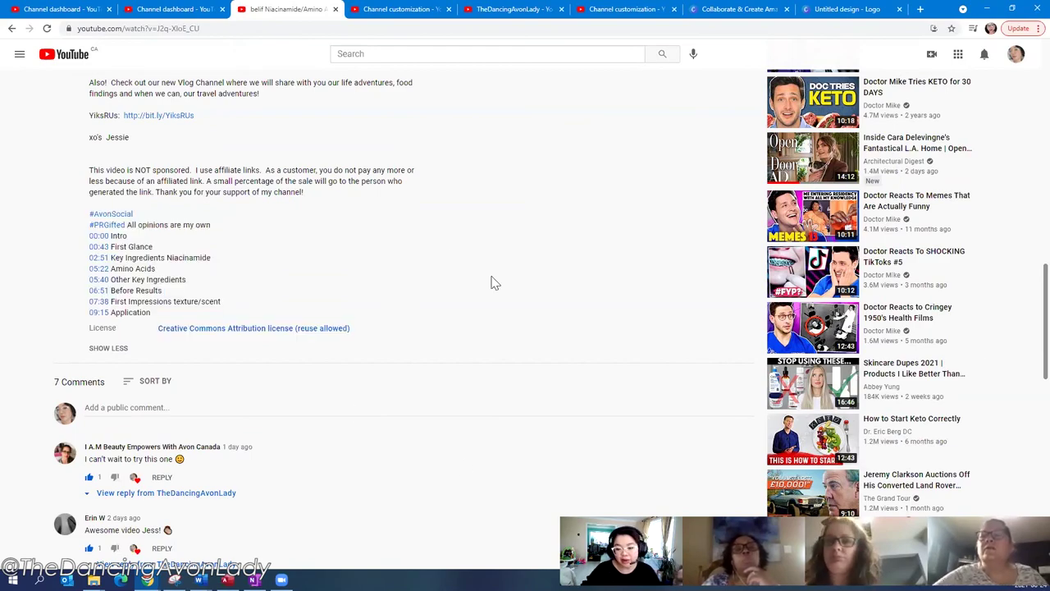
scroll(492, 283, up, 1)
scroll(472, 295, up, 7)
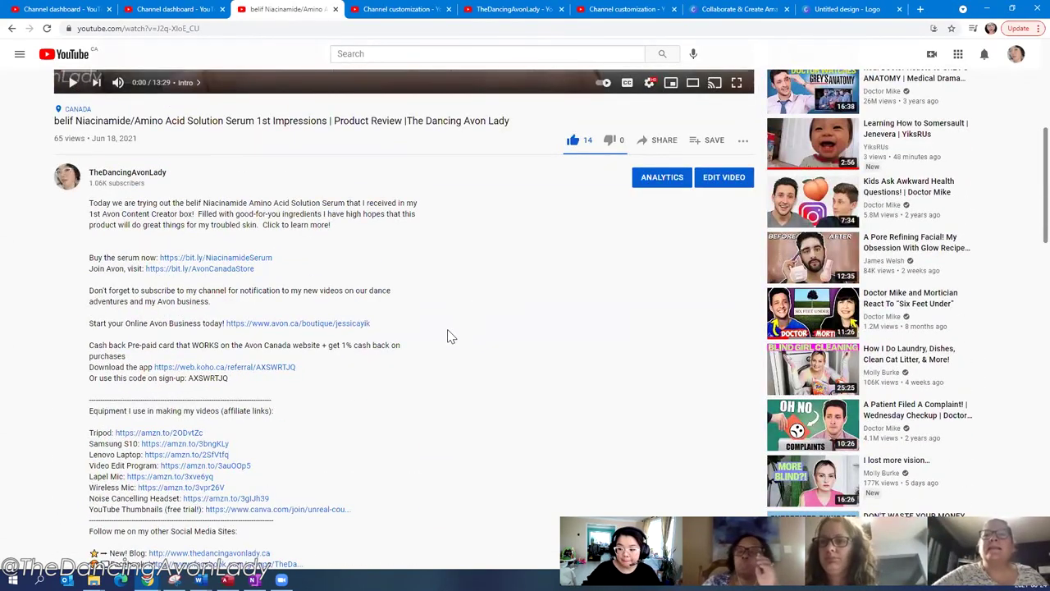
scroll(448, 336, down, 1)
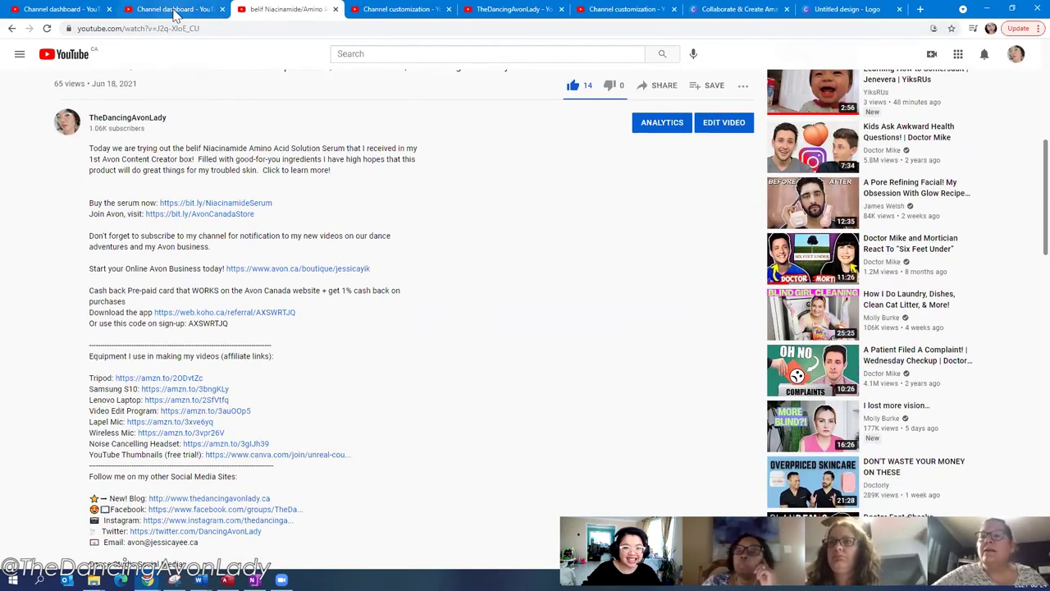
- Switch to the YouTube Studio dashboard and open the upload defaults in the channel settings
click(176, 10)
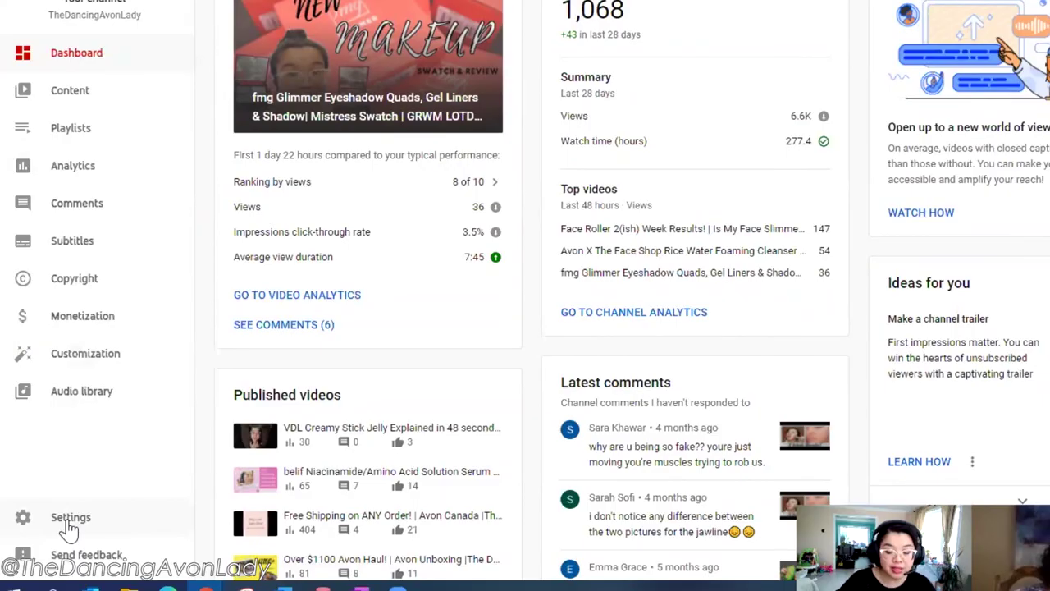
click(50, 527)
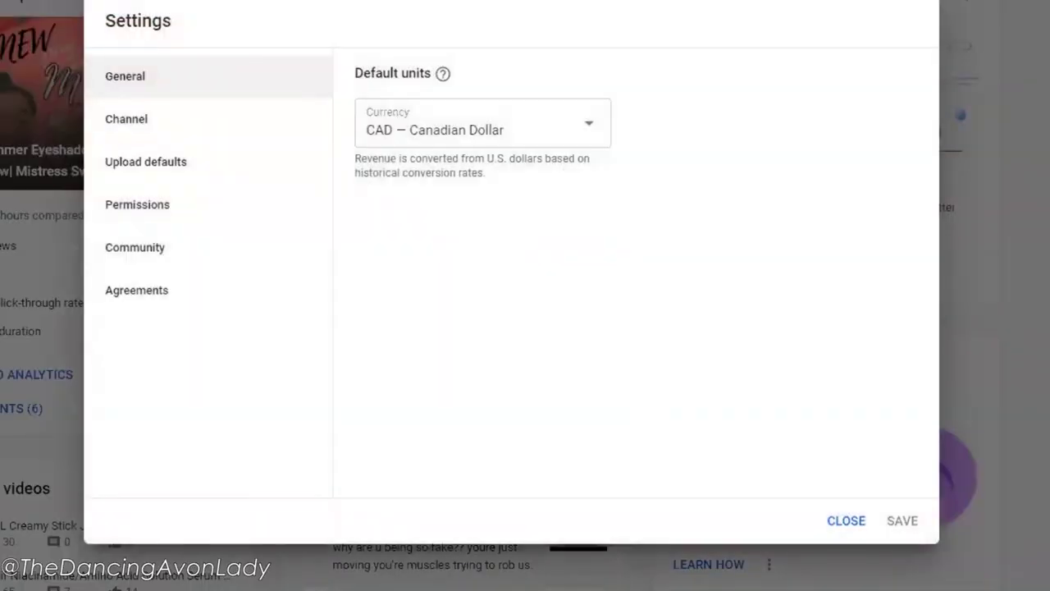
click(181, 164)
- Highlight the default title text "The Dancing Avon Lady" and the separator in front of it
click(359, 168)
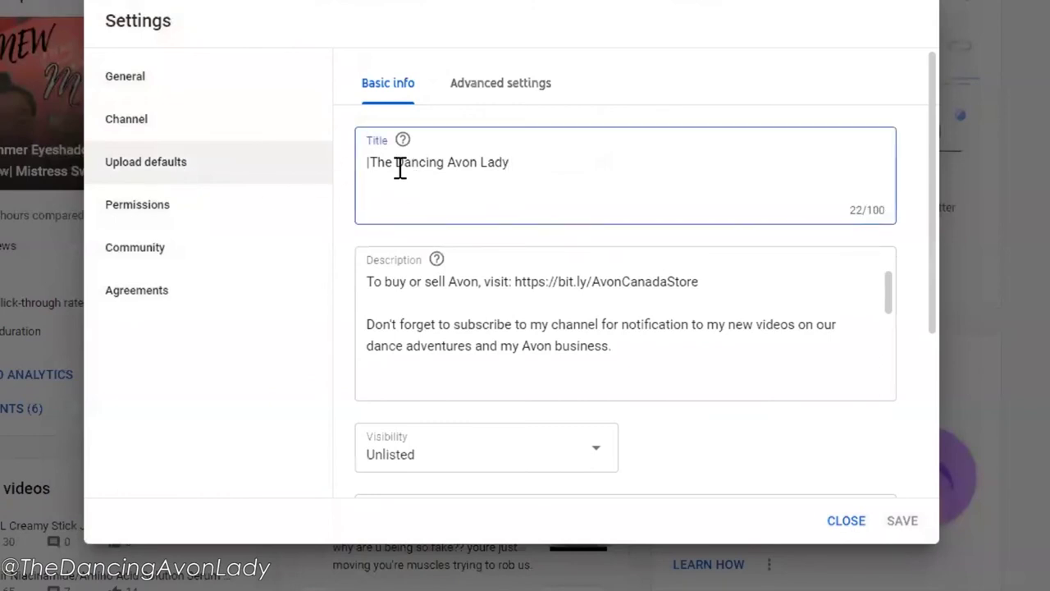
drag(369, 163, 514, 183)
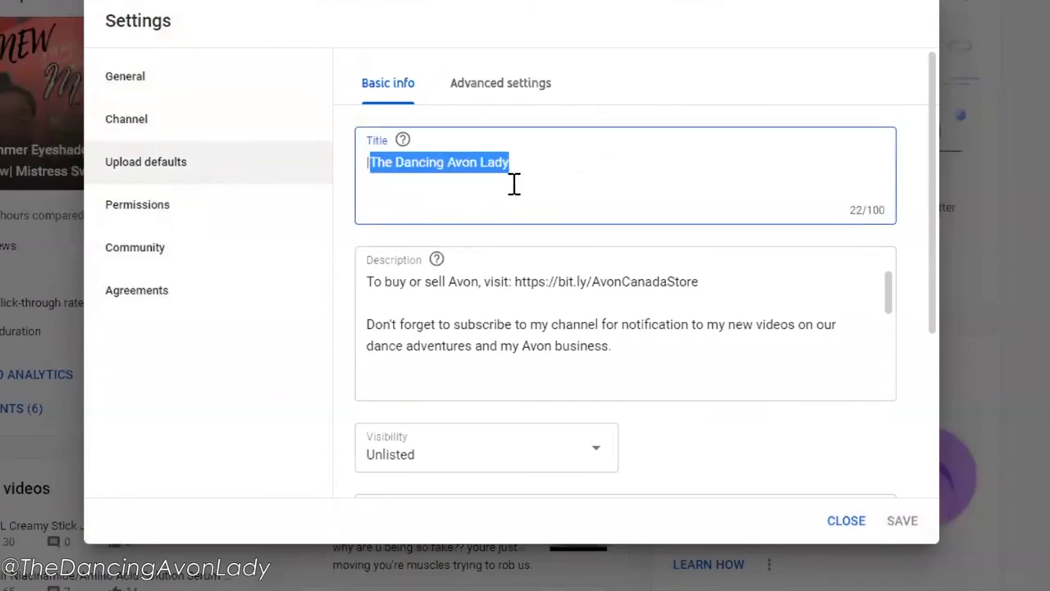
click(363, 162)
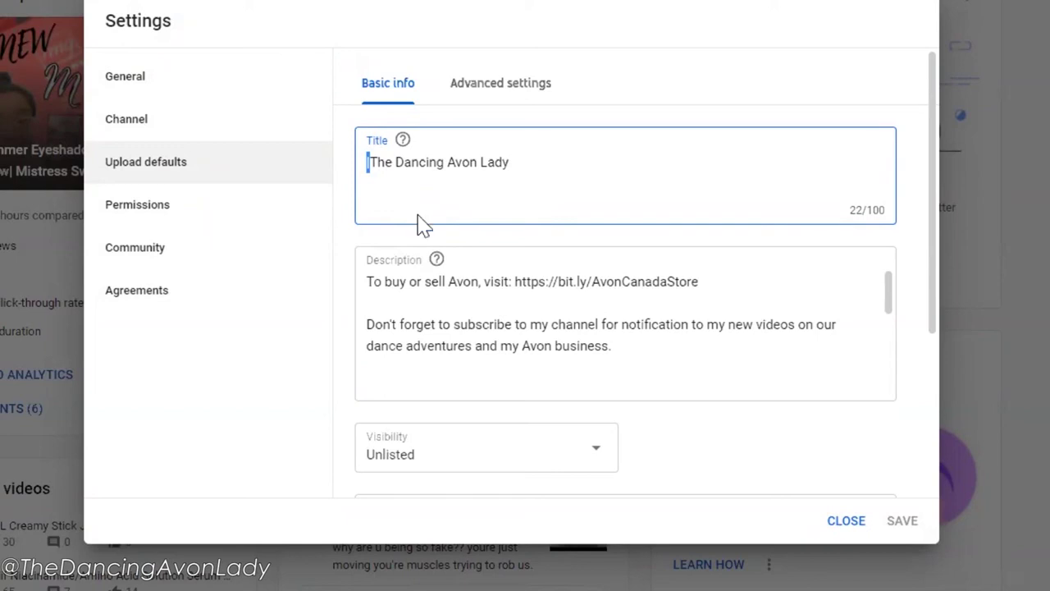
key(ctrl+a)
click(369, 168)
- Highlight the whole default description and read through it from the Avon store link to the closing disclaimer
scroll(665, 295, down, 3)
scroll(640, 305, up, 3)
drag(369, 281, 893, 351)
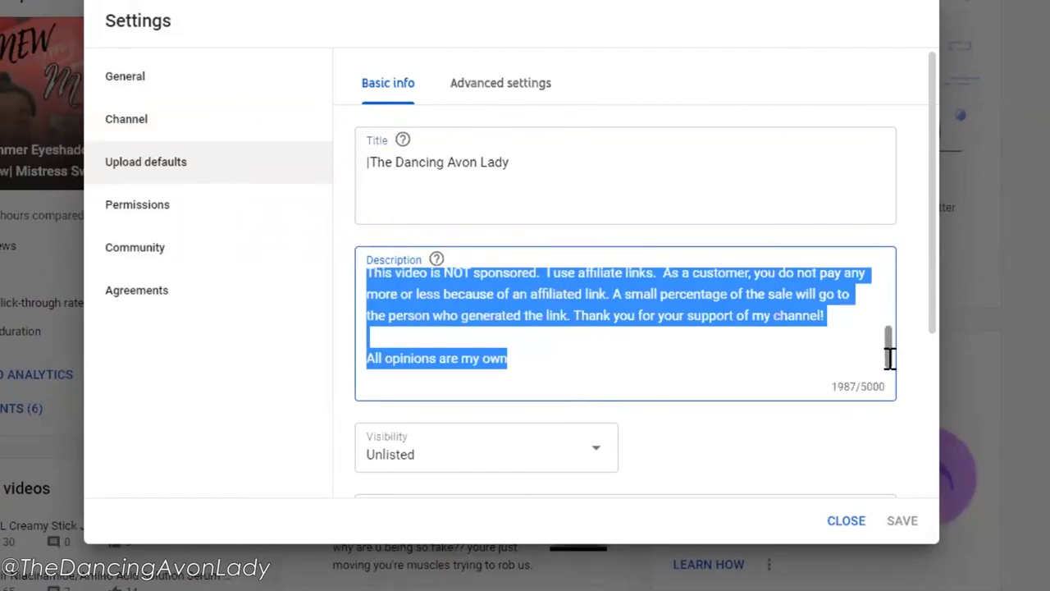
drag(889, 351, 897, 291)
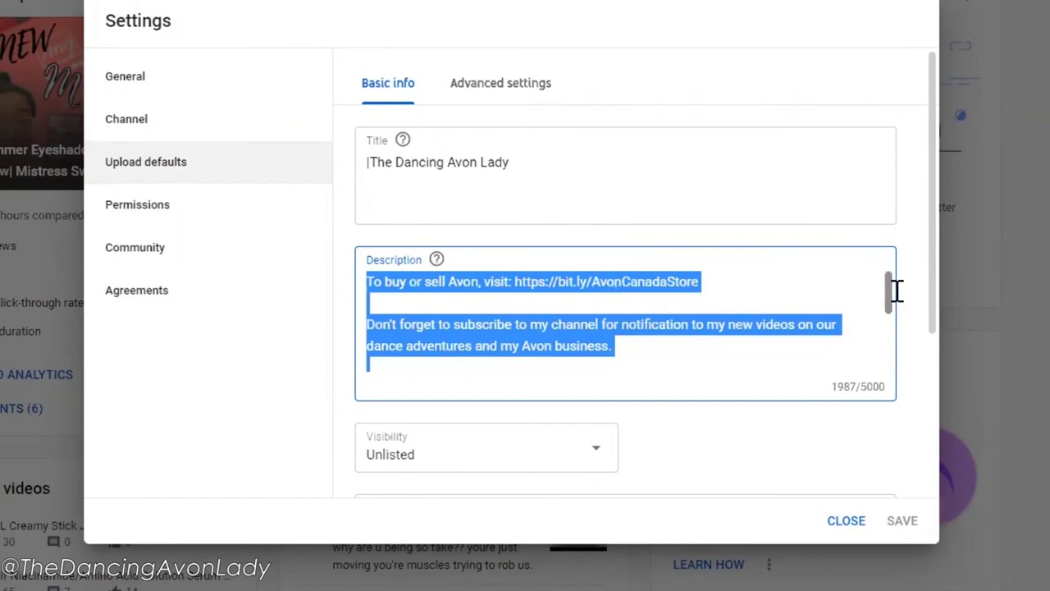
click(678, 340)
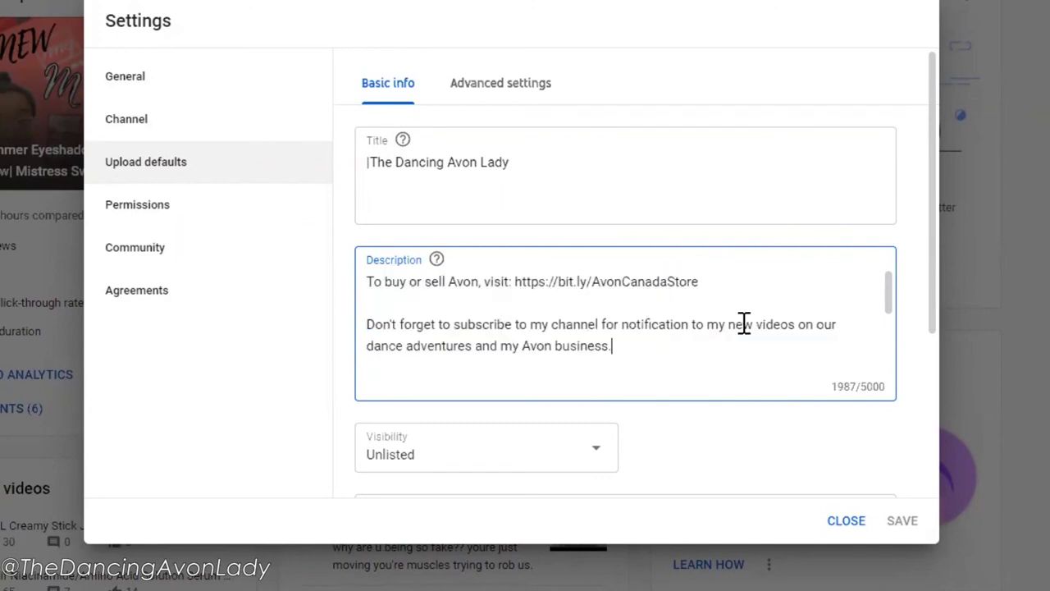
drag(889, 291, 873, 357)
click(750, 452)
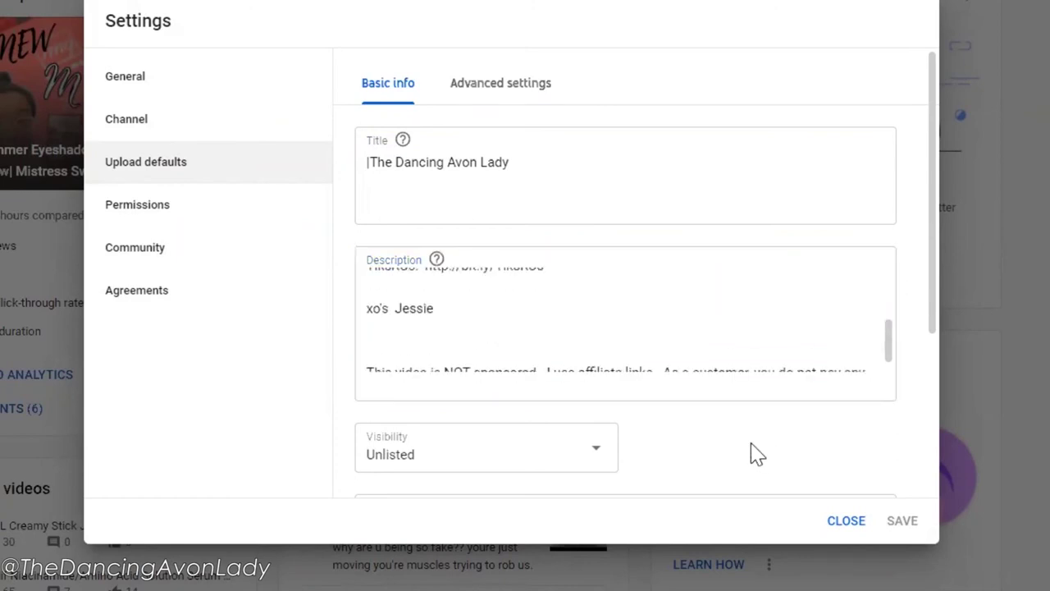
- Look at the default visibility choices, leave Unlisted selected, and view the list of default tags
scroll(750, 435, down, 3)
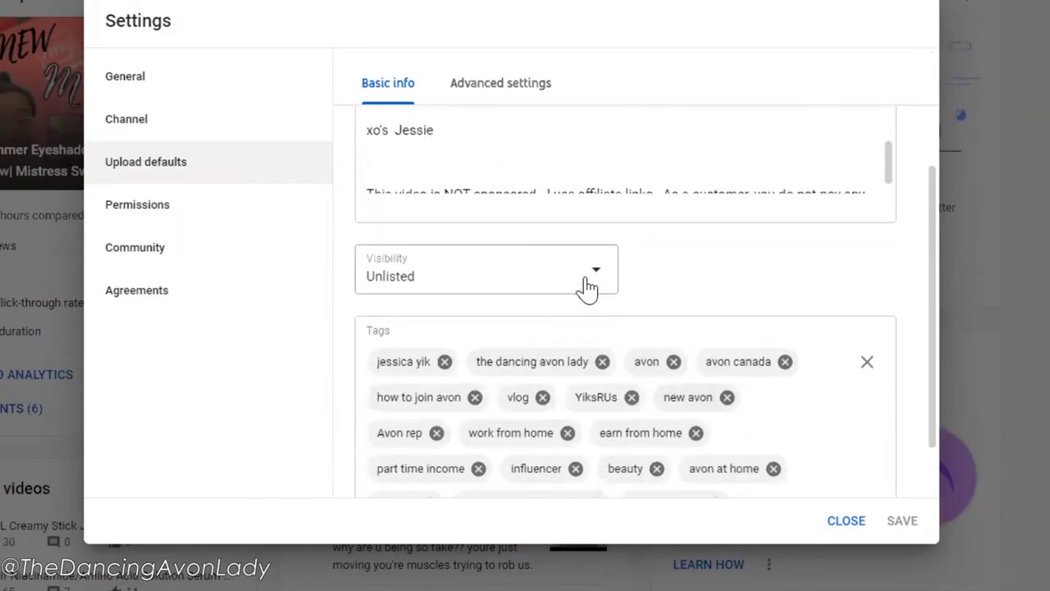
click(594, 284)
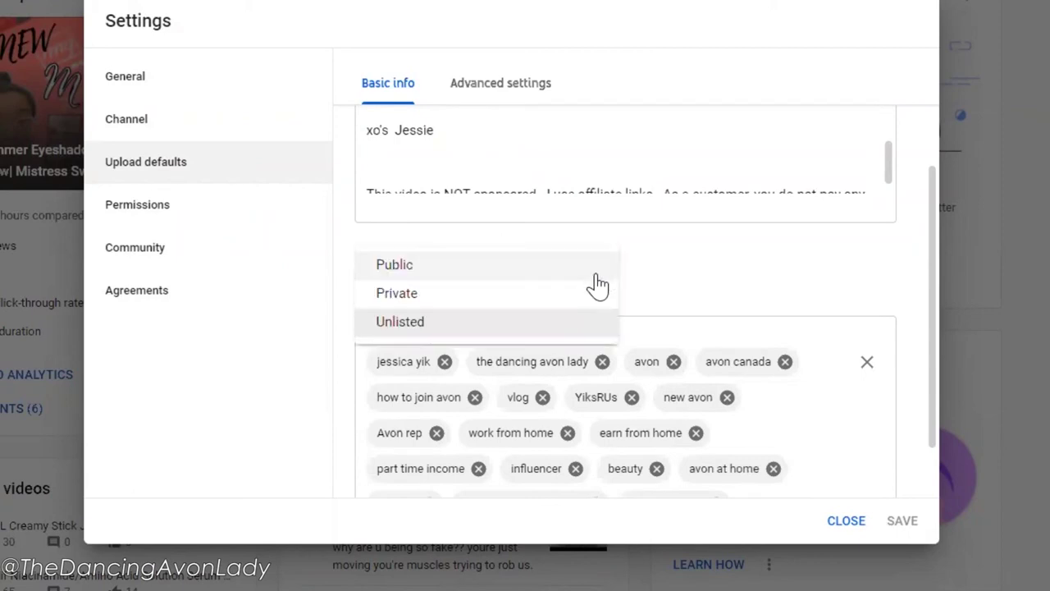
click(731, 287)
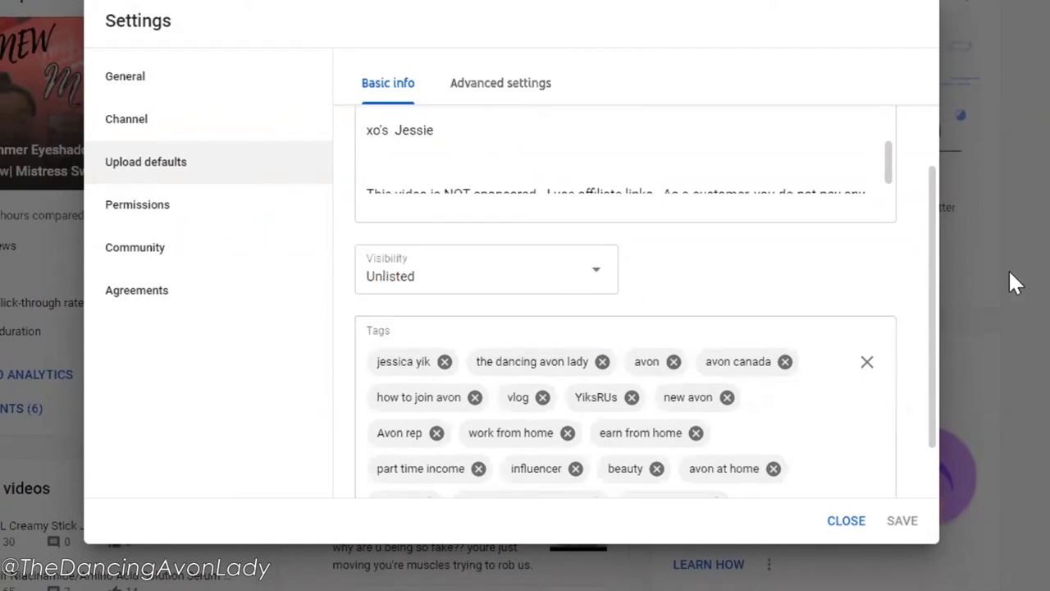
scroll(551, 340, down, 1)
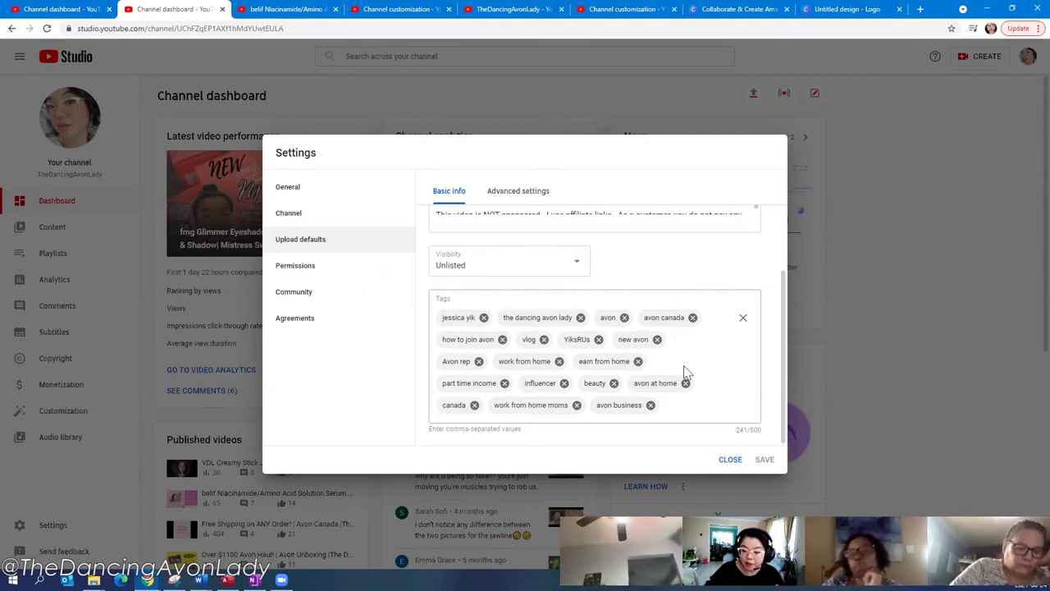
- Review the default description once more and place the cursor at the start of the default title
scroll(558, 300, up, 2)
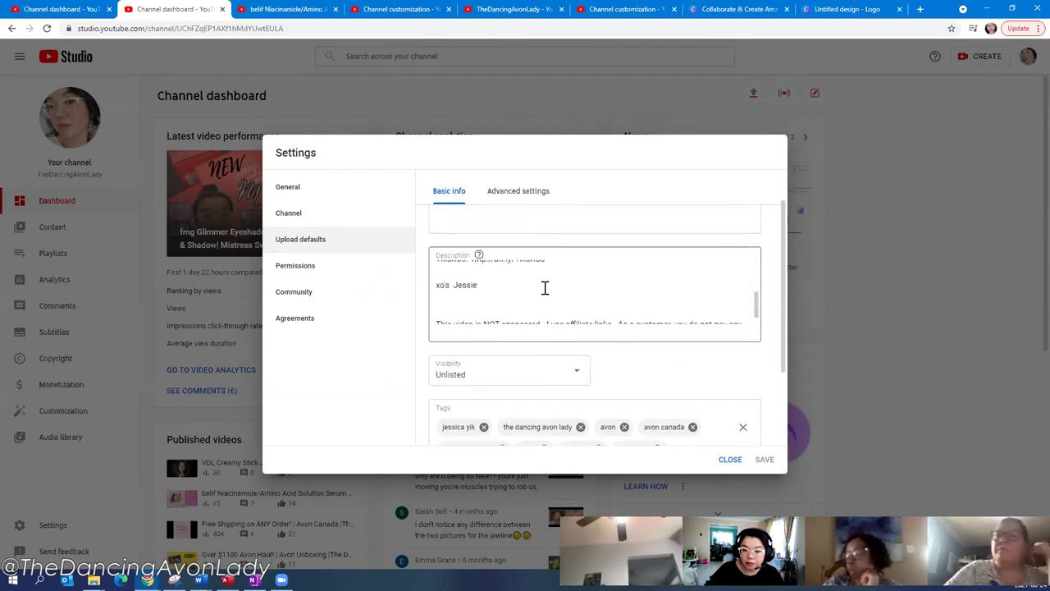
scroll(535, 293, up, 1)
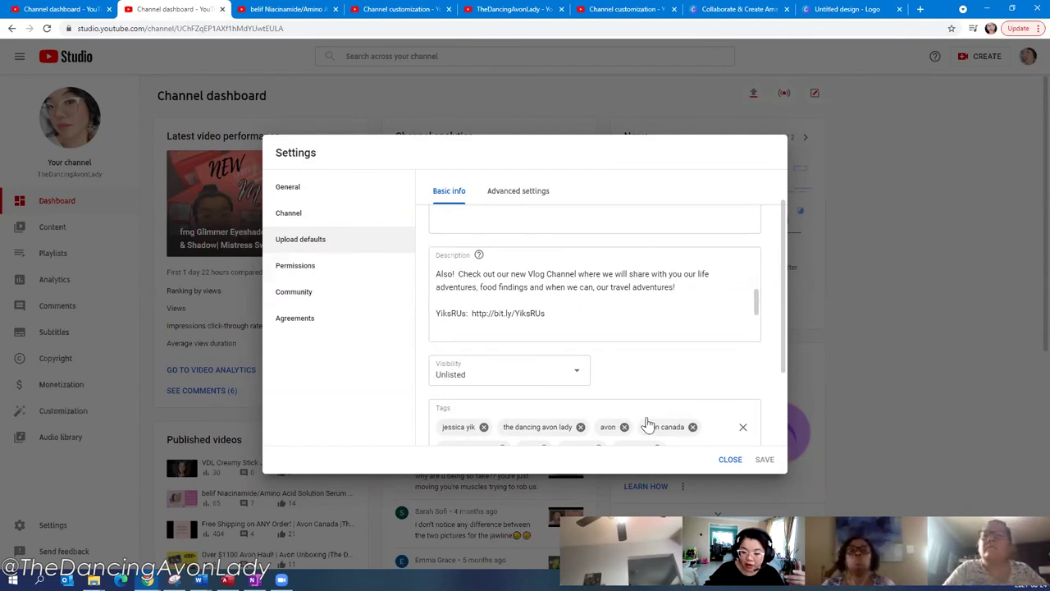
scroll(665, 440, down, 2)
scroll(521, 352, up, 3)
scroll(572, 317, down, 2)
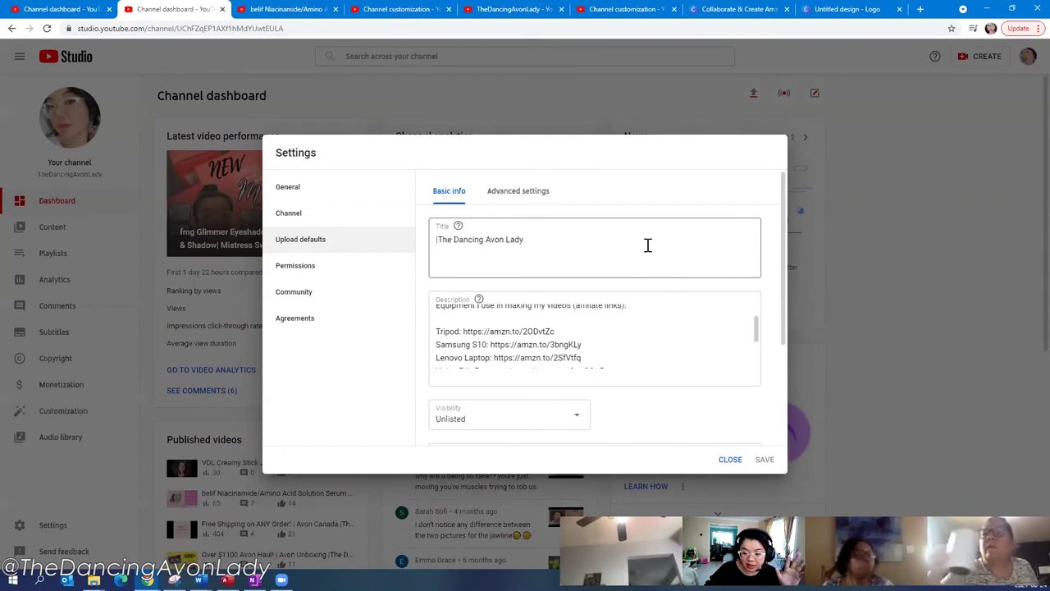
click(641, 241)
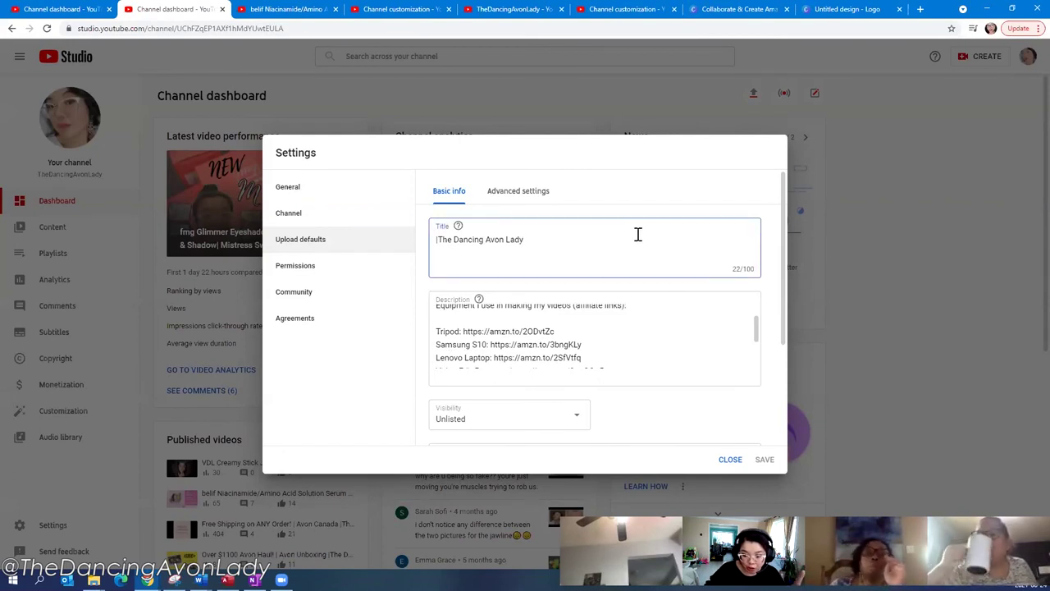
click(436, 239)
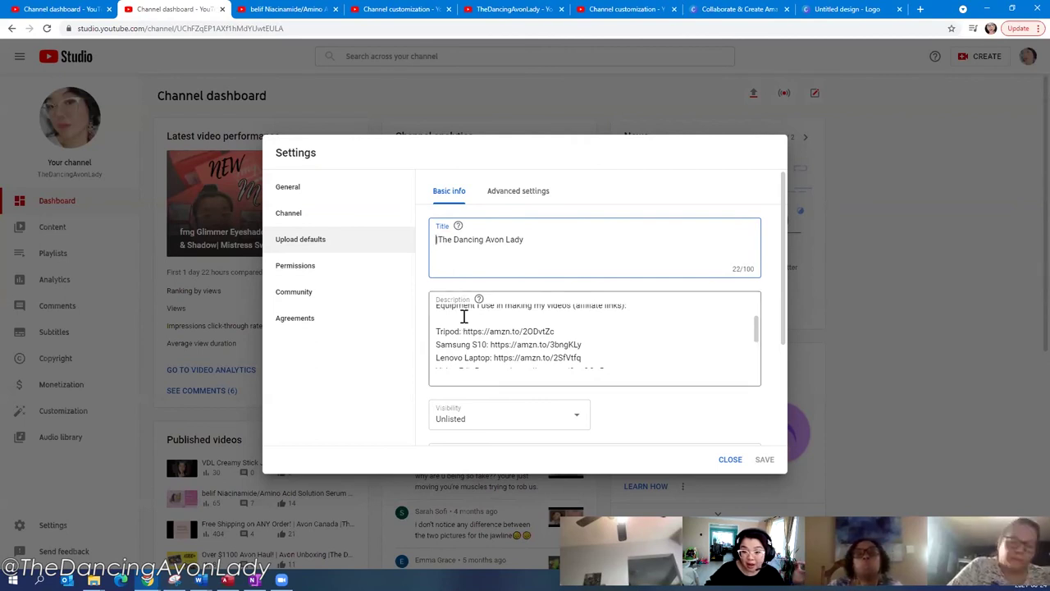
- Highlight the tripod line in the default description, review the remaining defaults and tags, and close the settings without saving
drag(464, 319, 681, 332)
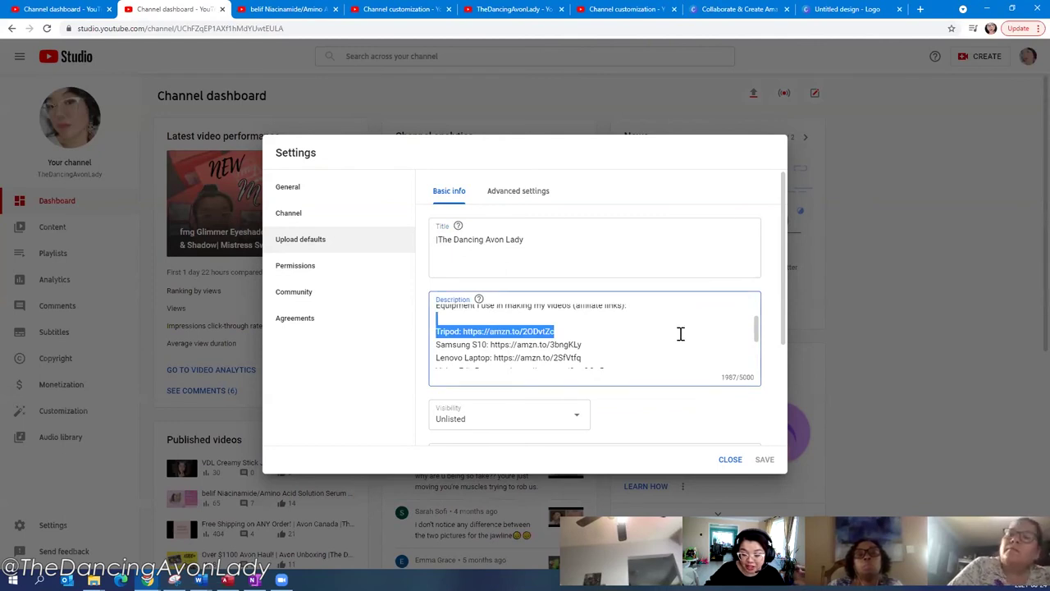
scroll(681, 334, down, 10)
scroll(654, 403, down, 5)
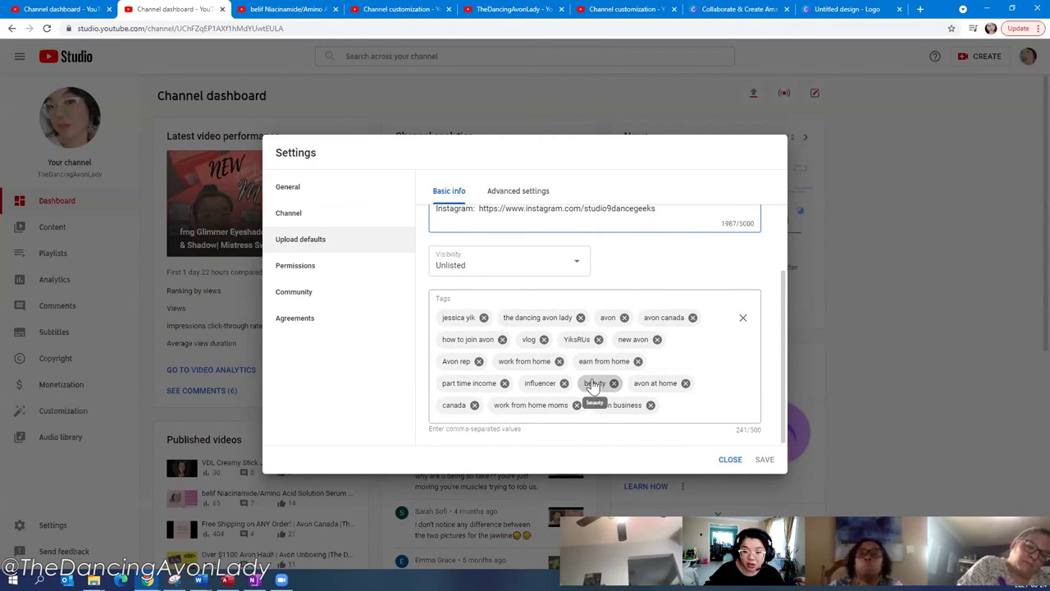
scroll(544, 324, up, 10)
scroll(553, 328, up, 3)
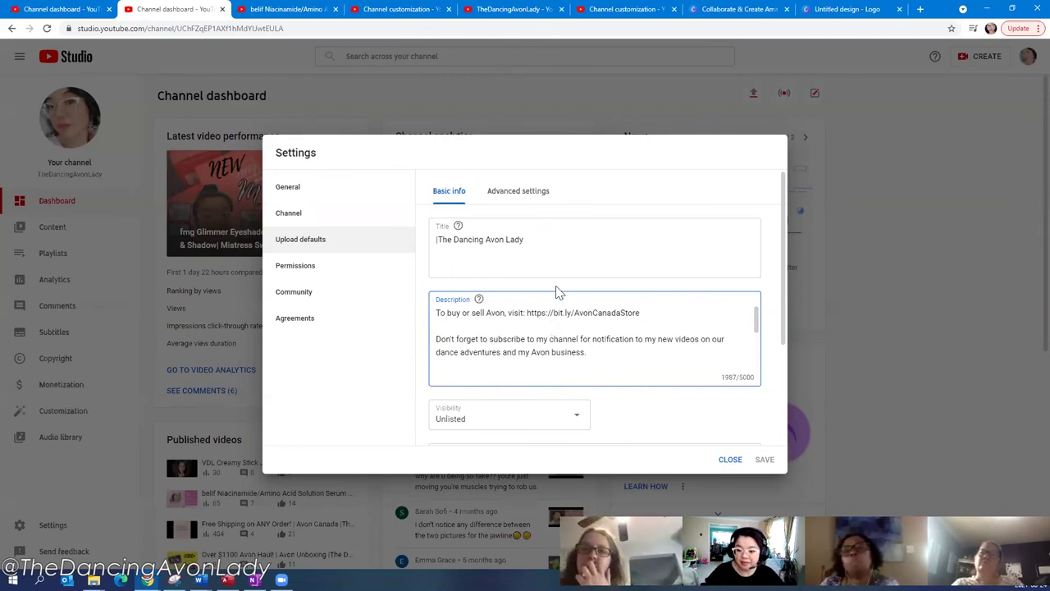
click(723, 463)
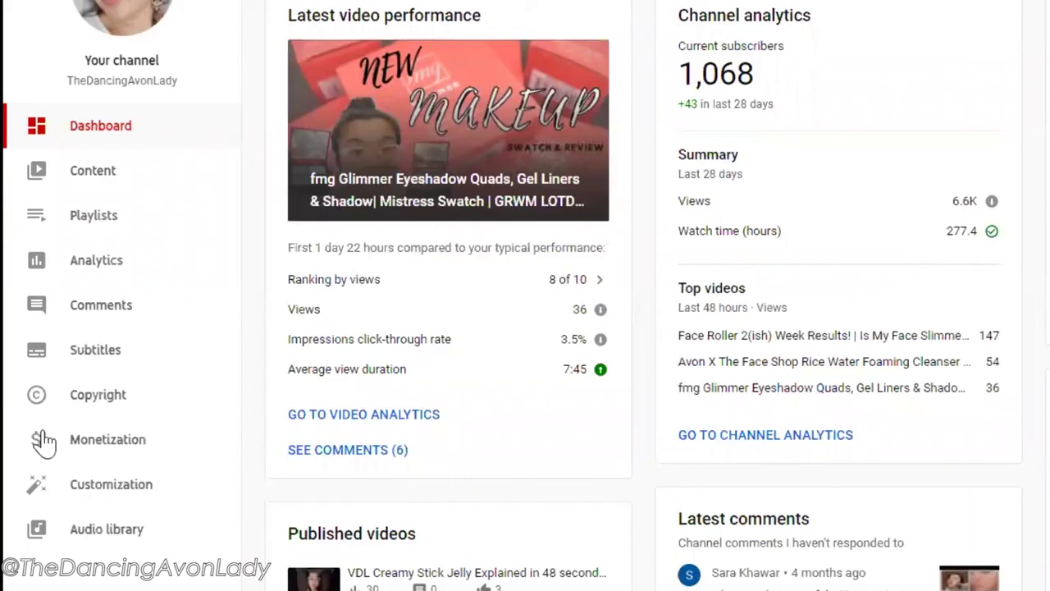
- Open the channel's audio library and look through the list of free music tracks
click(97, 538)
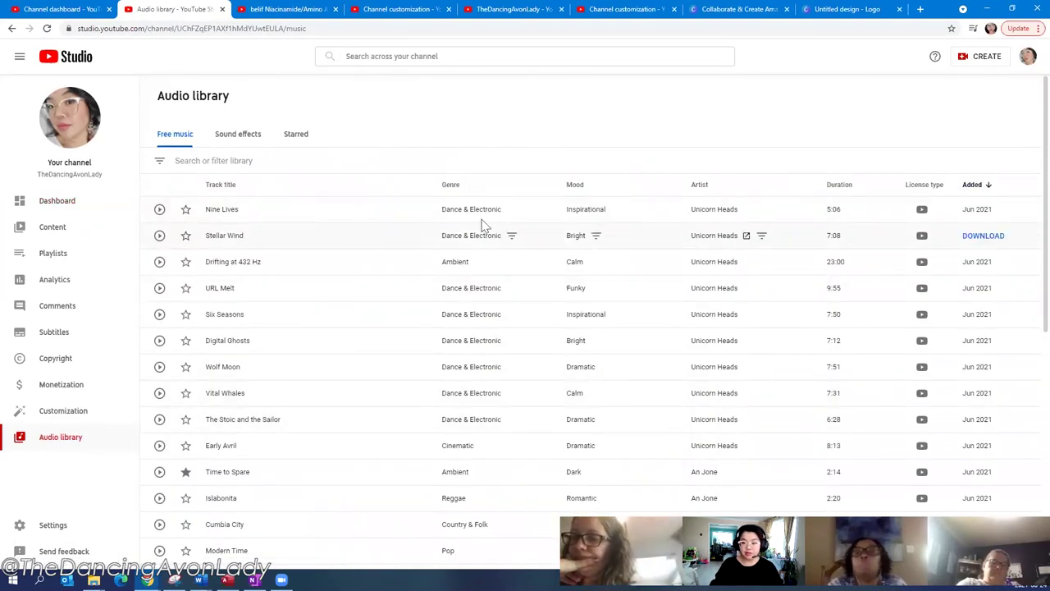
scroll(208, 209, down, 2)
scroll(394, 312, down, 4)
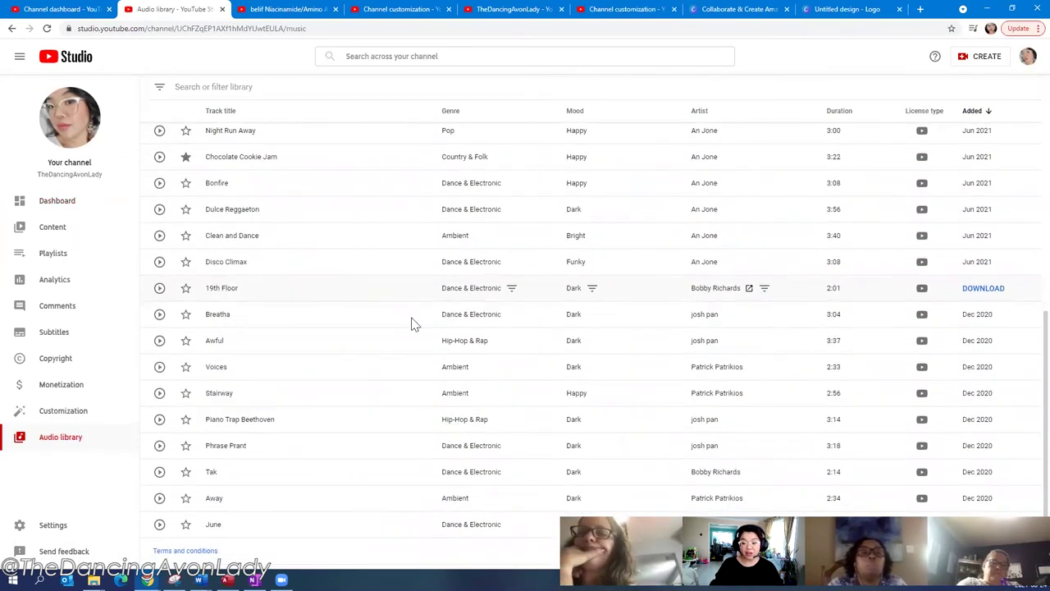
scroll(426, 353, up, 6)
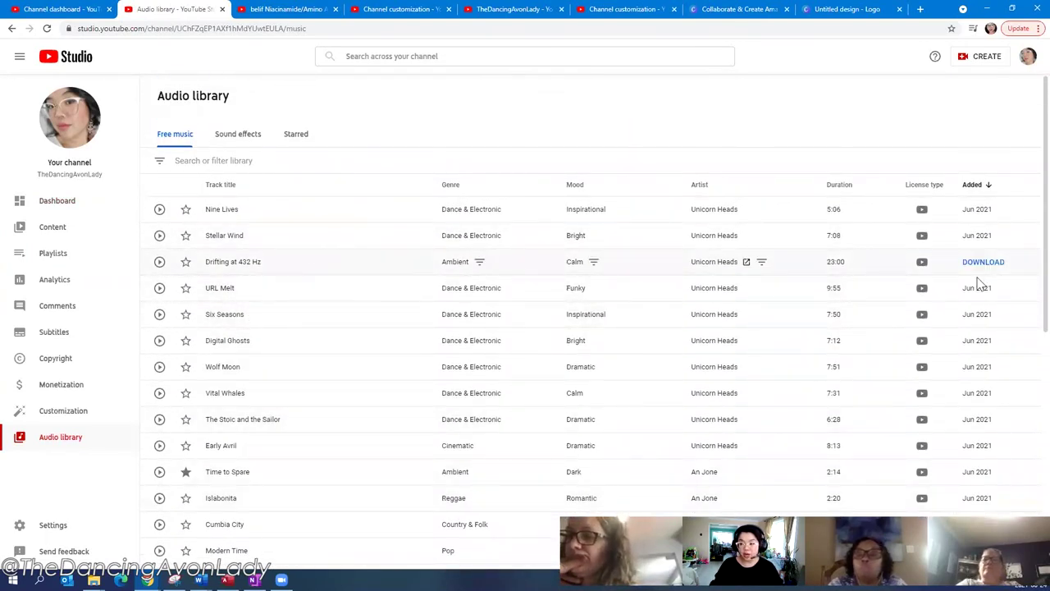
- Examine the License type column and the track license details, highlighting the attribution line
drag(906, 188, 940, 188)
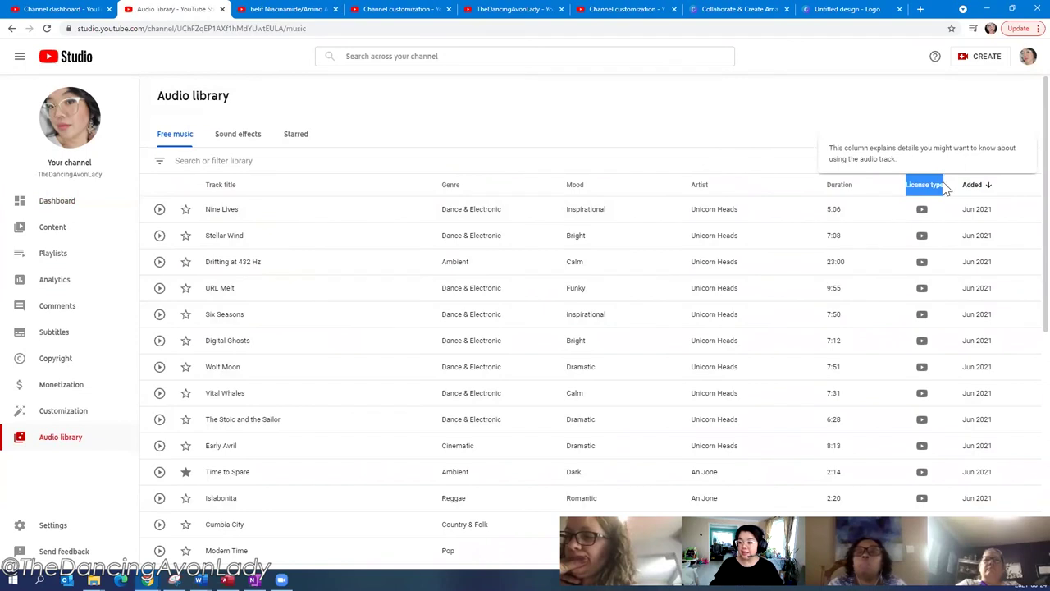
mouse_move(922, 215)
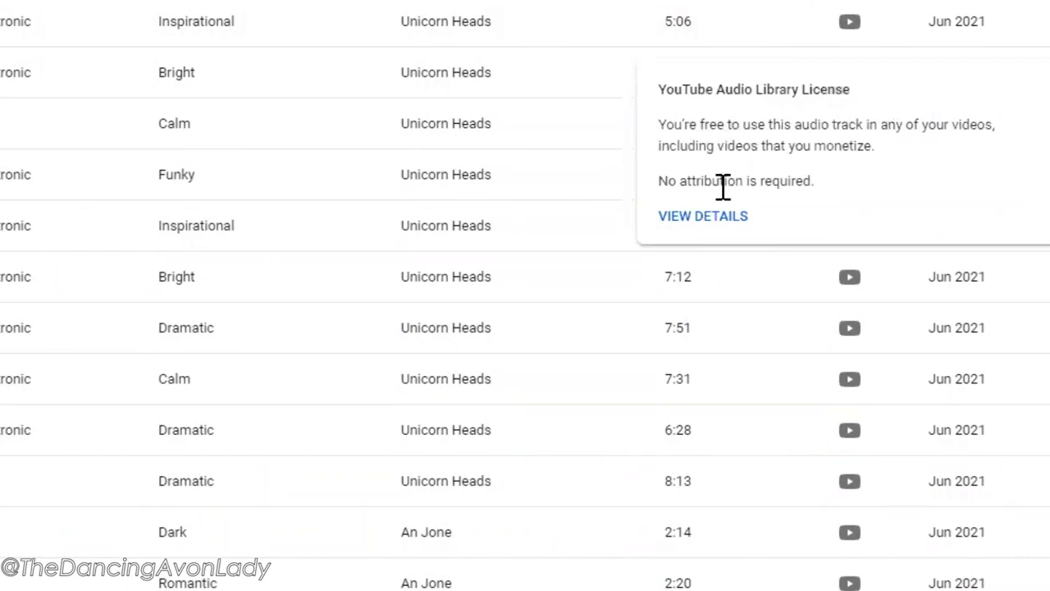
drag(659, 182, 817, 182)
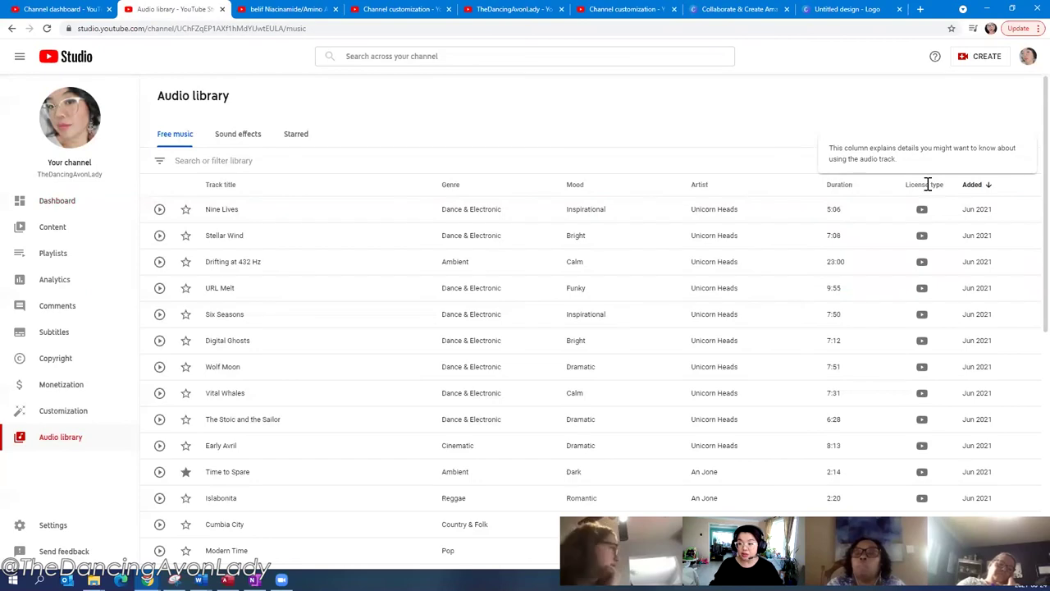
mouse_move(922, 211)
scroll(926, 273, down, 2)
scroll(926, 274, down, 10)
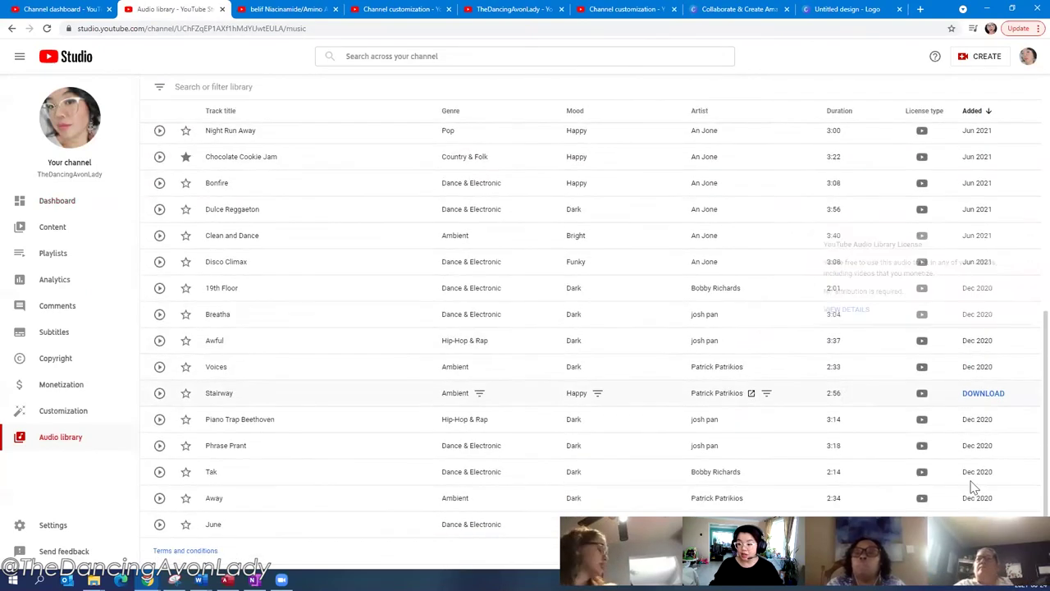
- Load the Bensound royalty-free music site in place of the untitled Canva logo design and show the Dubstep track's download license options
click(841, 9)
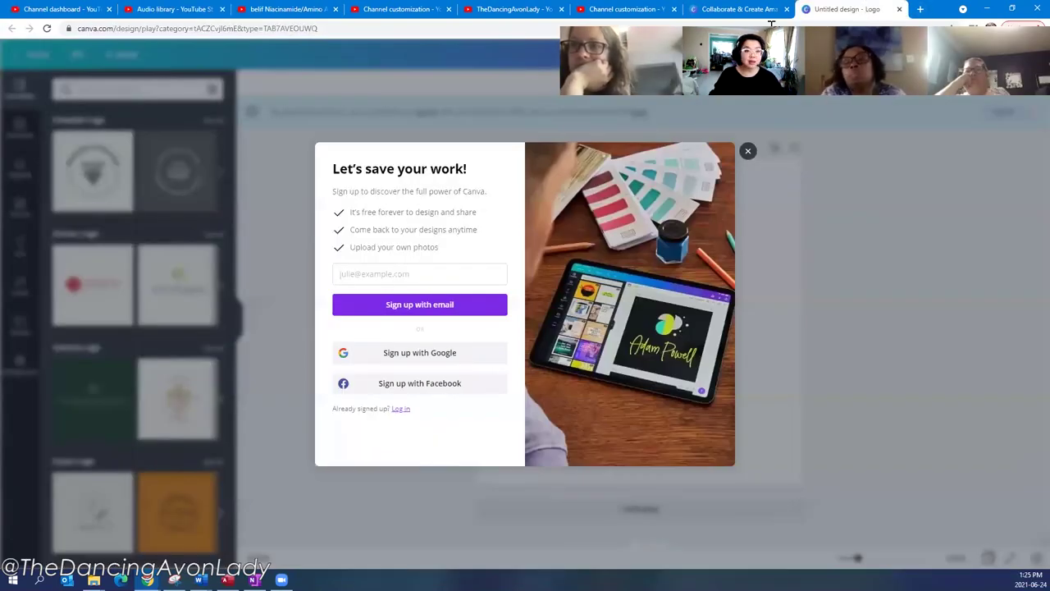
click(173, 33)
text(bensound)
key(Return)
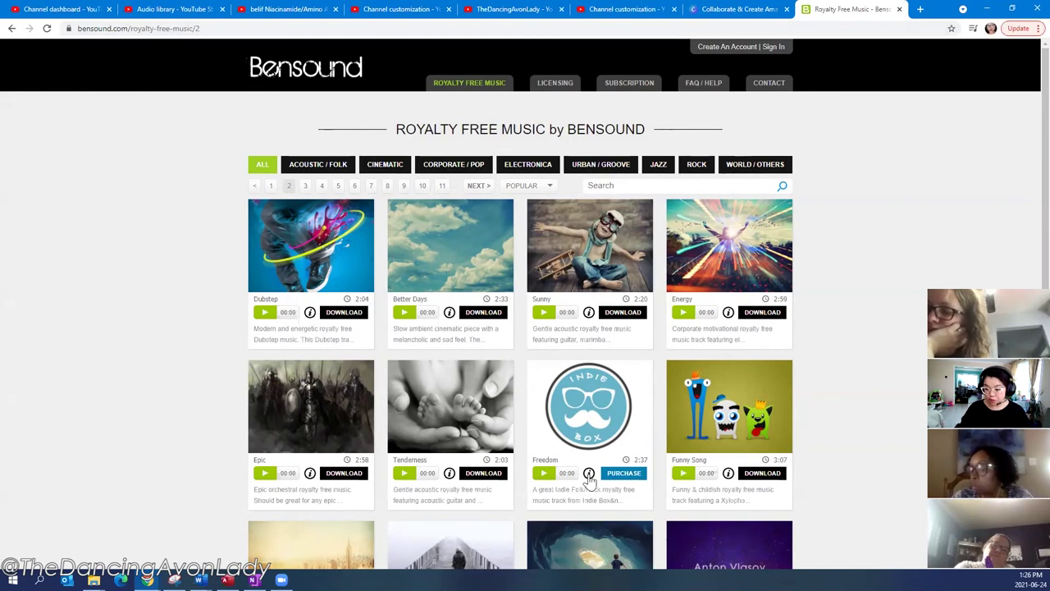
click(344, 312)
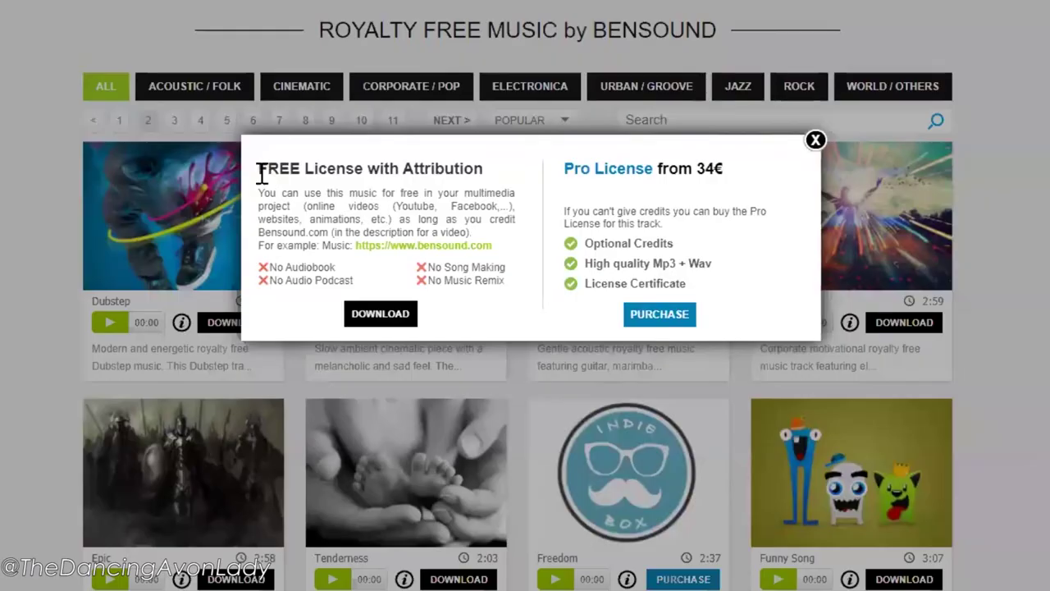
- Highlight the free license title, usage terms and example credit line in Bensound's download dialog, and close the dialog
drag(358, 217, 505, 219)
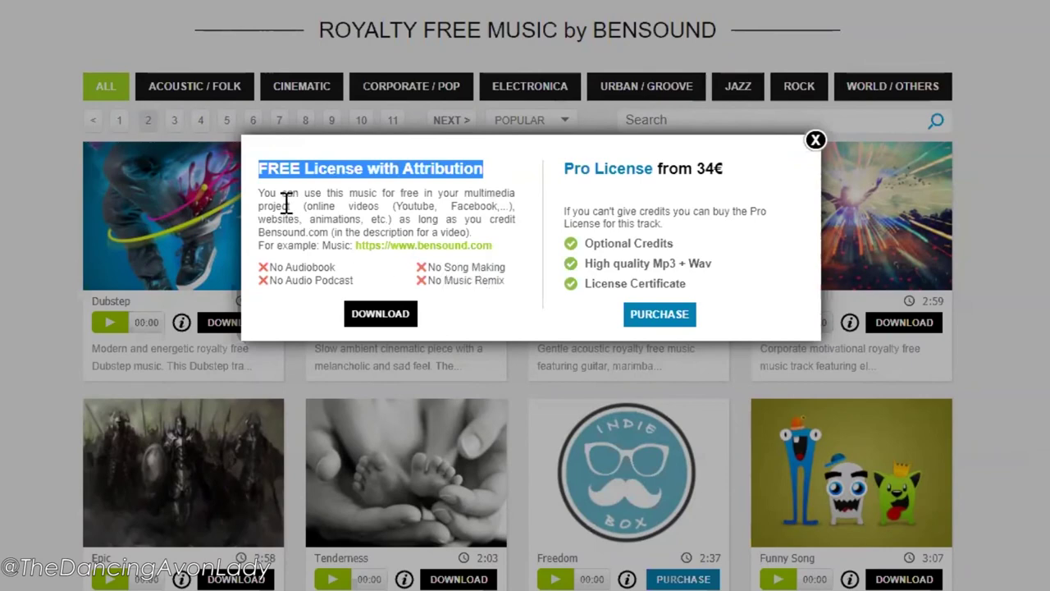
drag(288, 195, 318, 217)
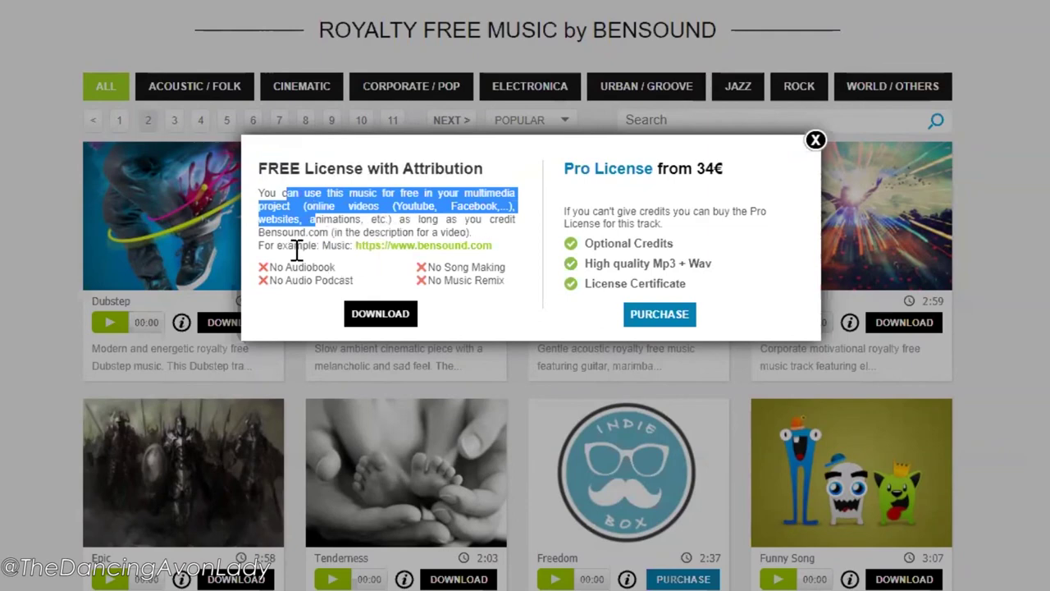
drag(330, 245, 511, 237)
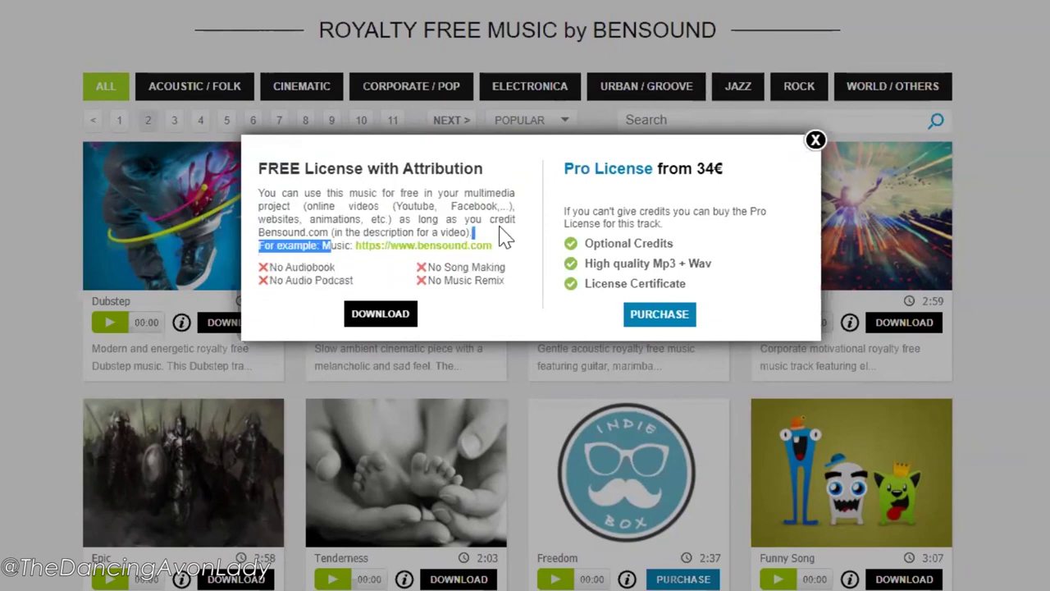
click(511, 222)
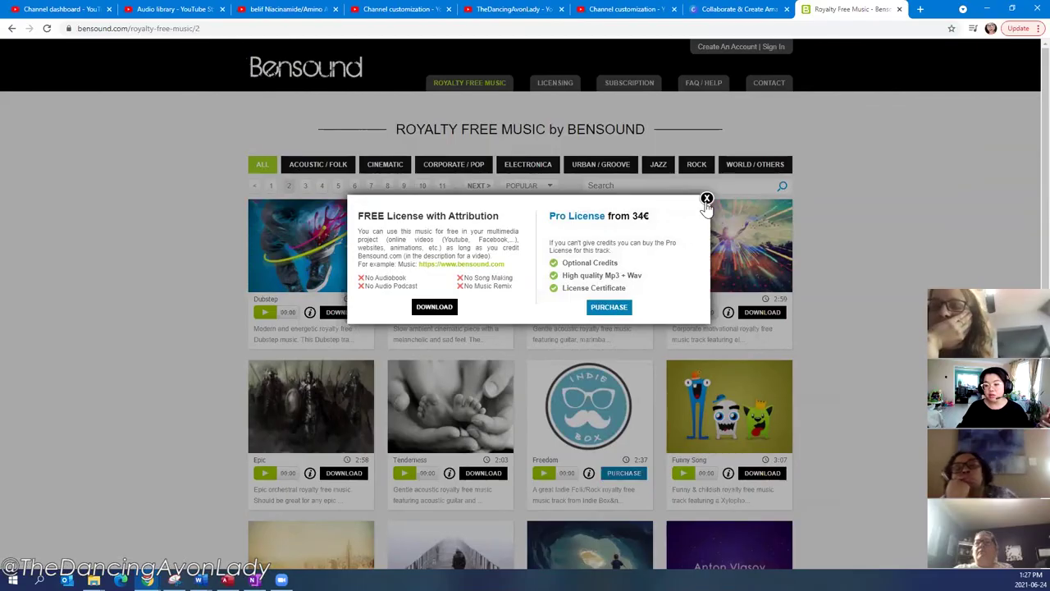
click(706, 200)
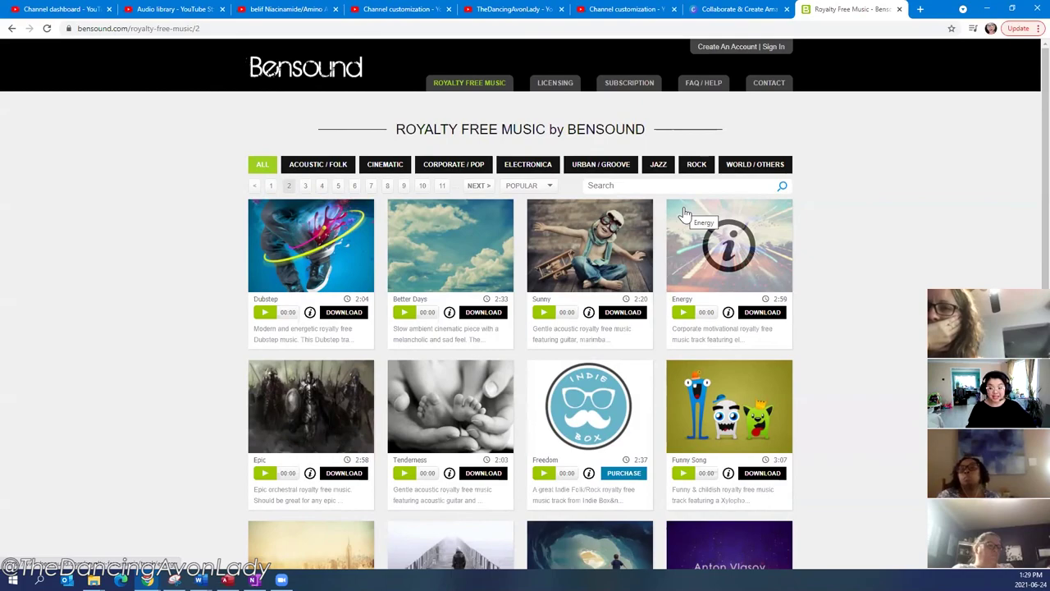
- Return to the YouTube Studio settings and review the channel's basic info, including the country of residence choices and keywords
click(125, 9)
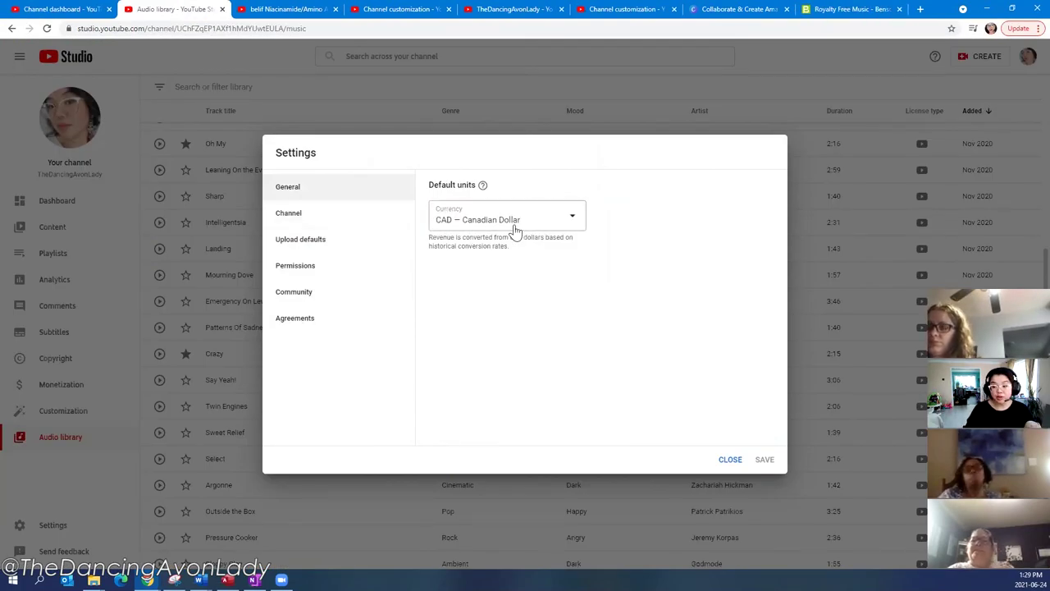
click(283, 218)
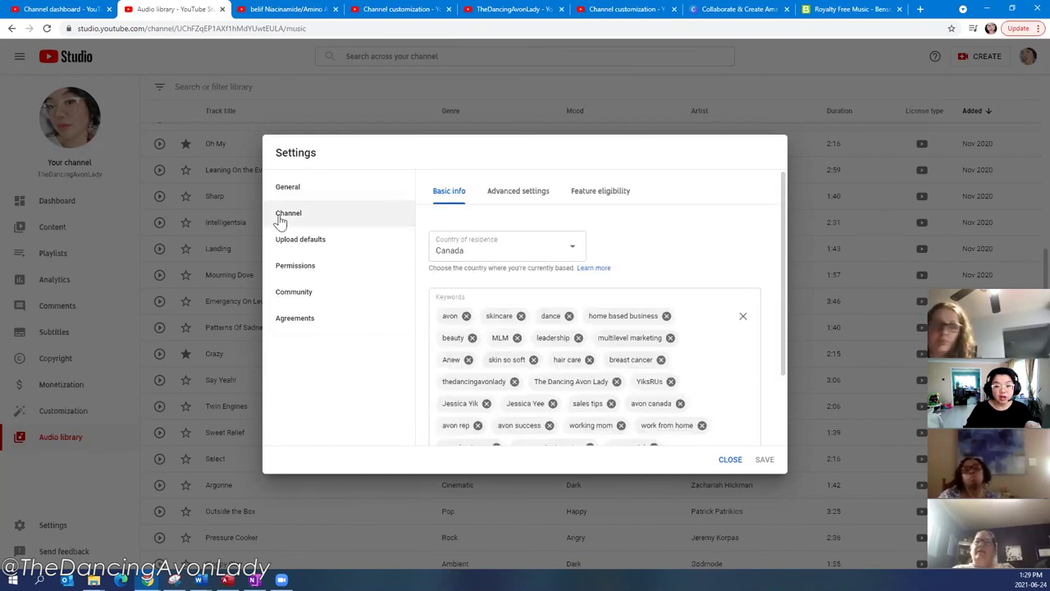
click(452, 256)
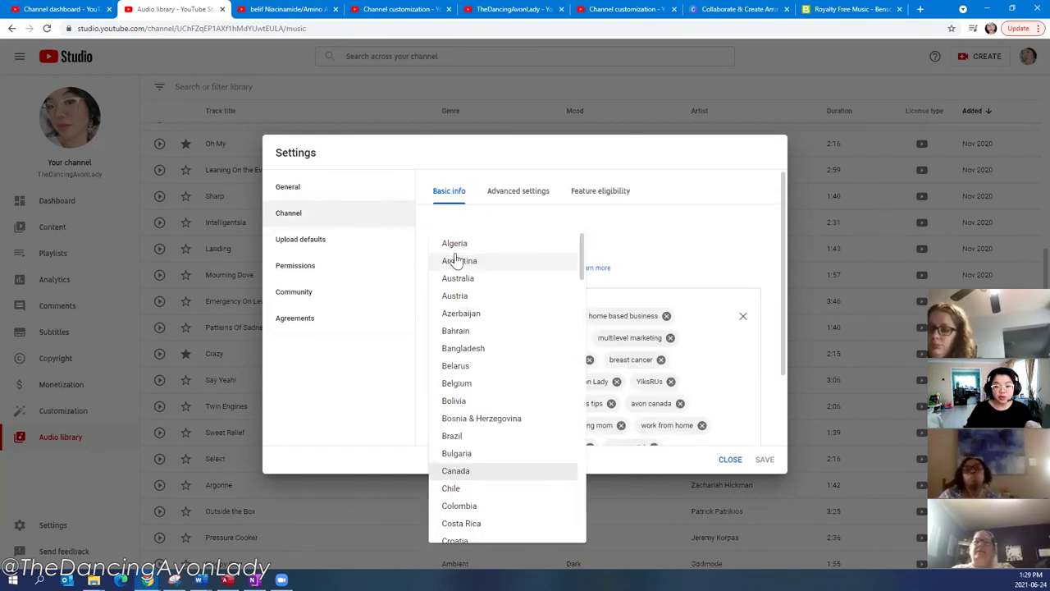
click(695, 240)
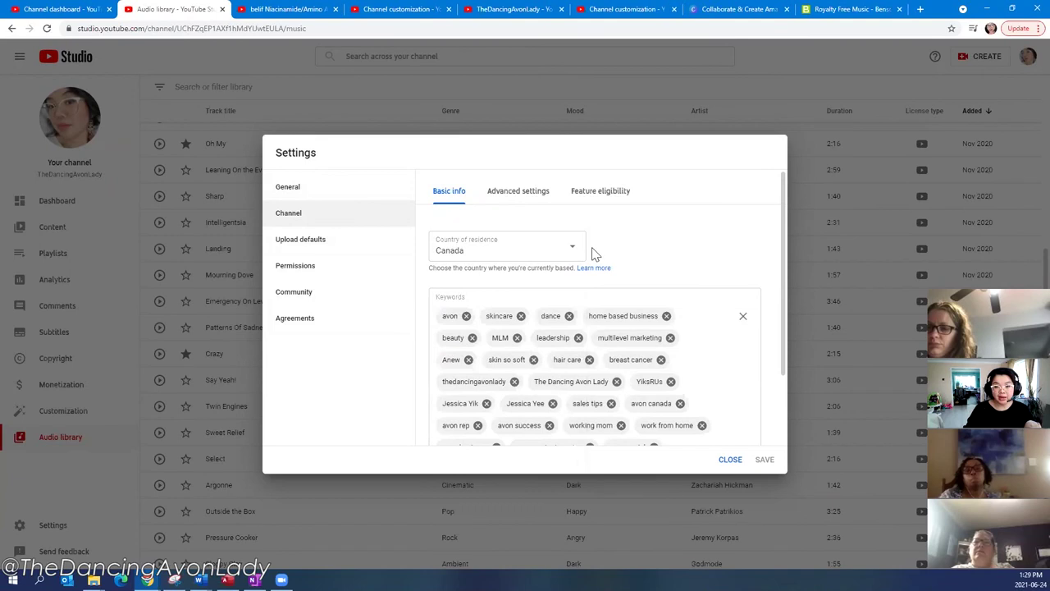
scroll(461, 327, down, 2)
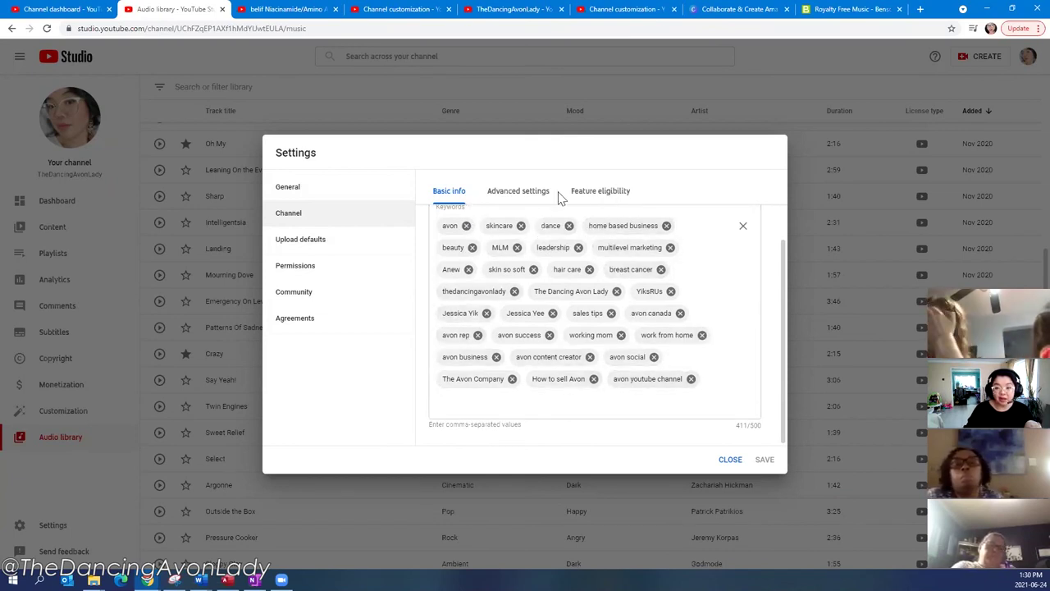
scroll(575, 295, up, 2)
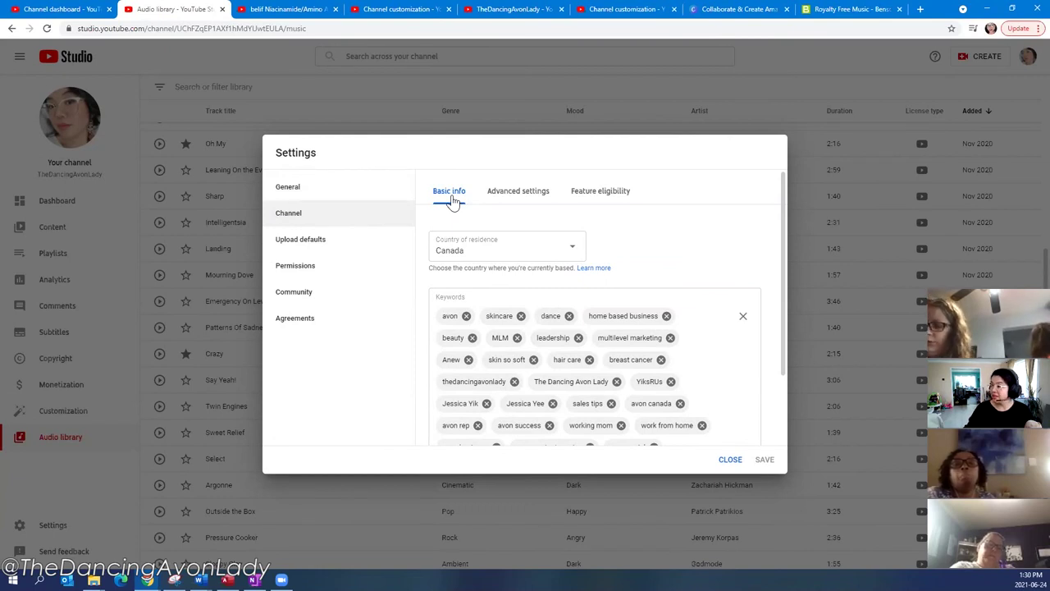
- Review the channel's advanced settings, from the made-for-kids audience choice to automatic captions, subscriber count and advertisements
click(523, 197)
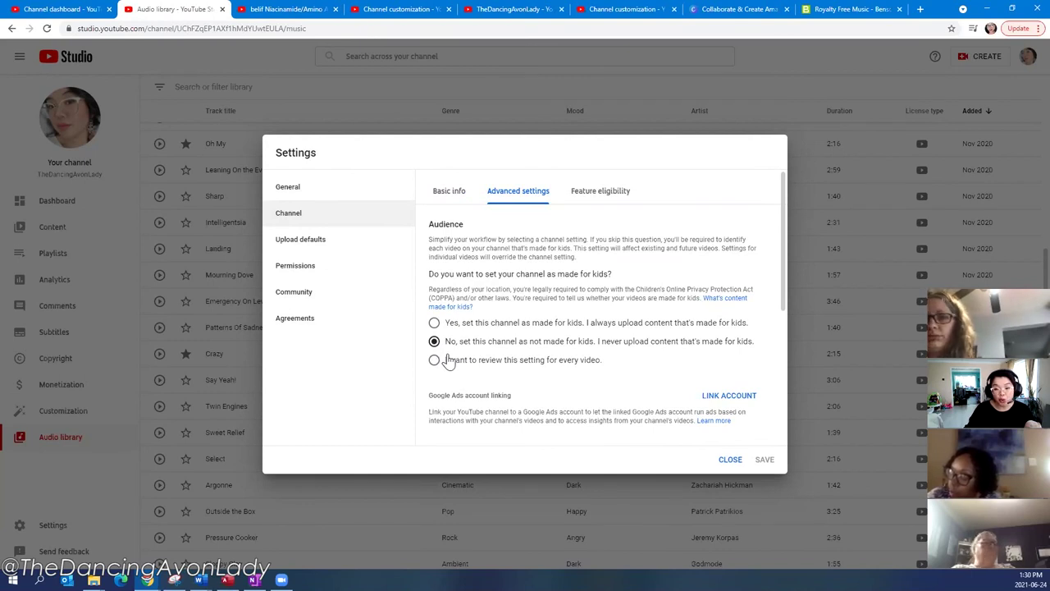
scroll(443, 357, down, 2)
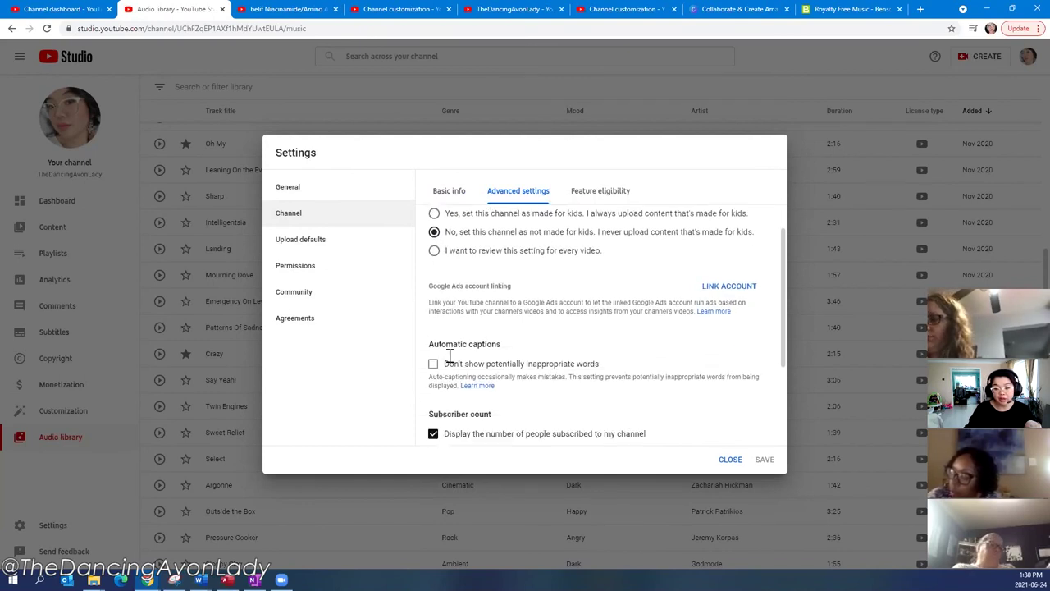
scroll(528, 366, down, 1)
scroll(528, 366, down, 1)
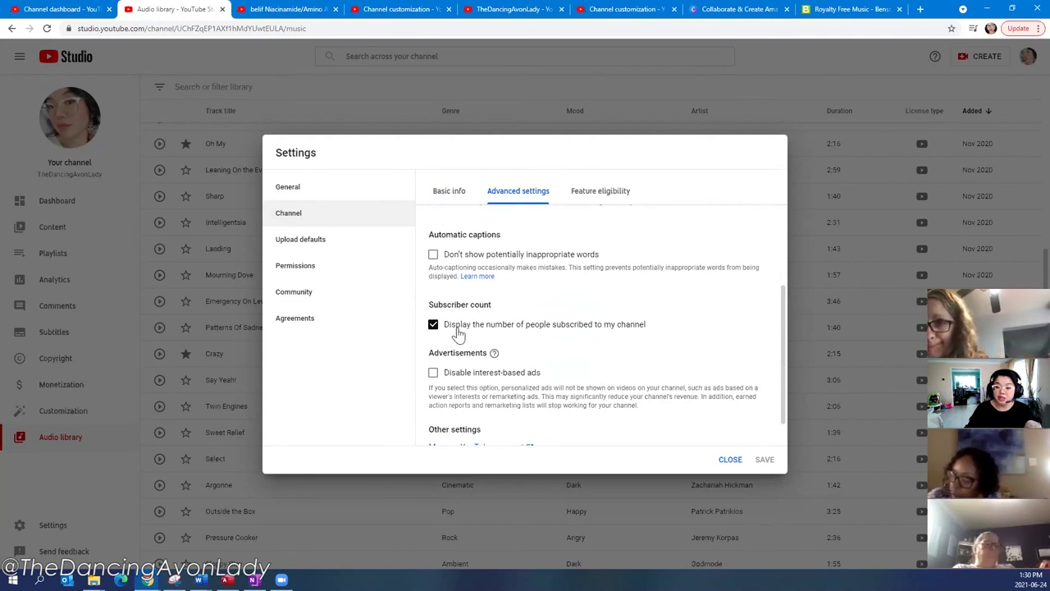
scroll(637, 344, down, 2)
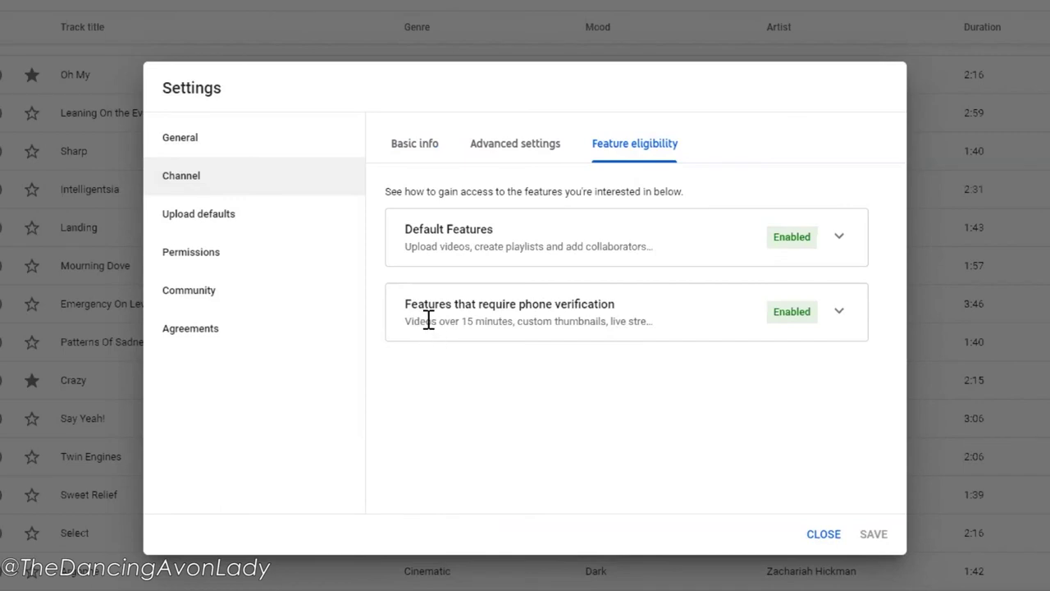
- In the feature eligibility settings, highlight "over 15 minutes" and the text about features that require phone verification
drag(427, 321, 514, 323)
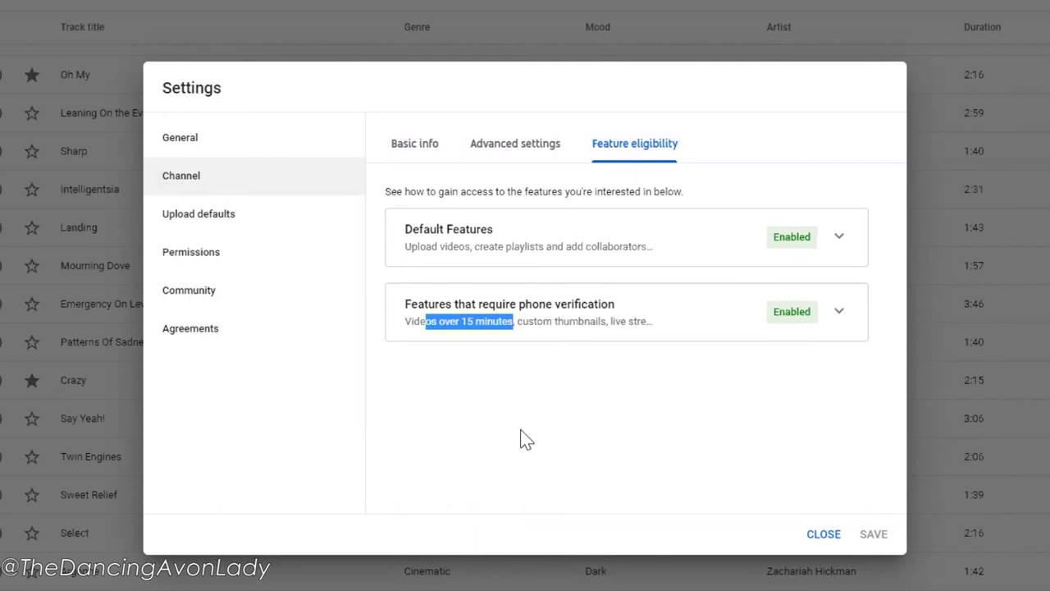
drag(426, 309, 564, 324)
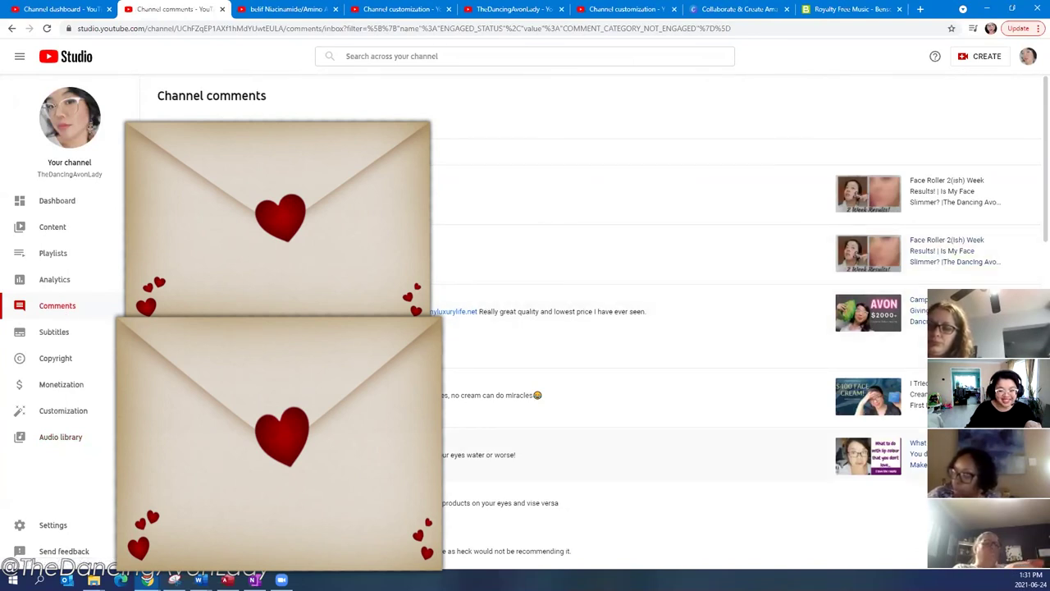
- Look over the channel comments page and go to the channel dashboard
scroll(466, 376, down, 2)
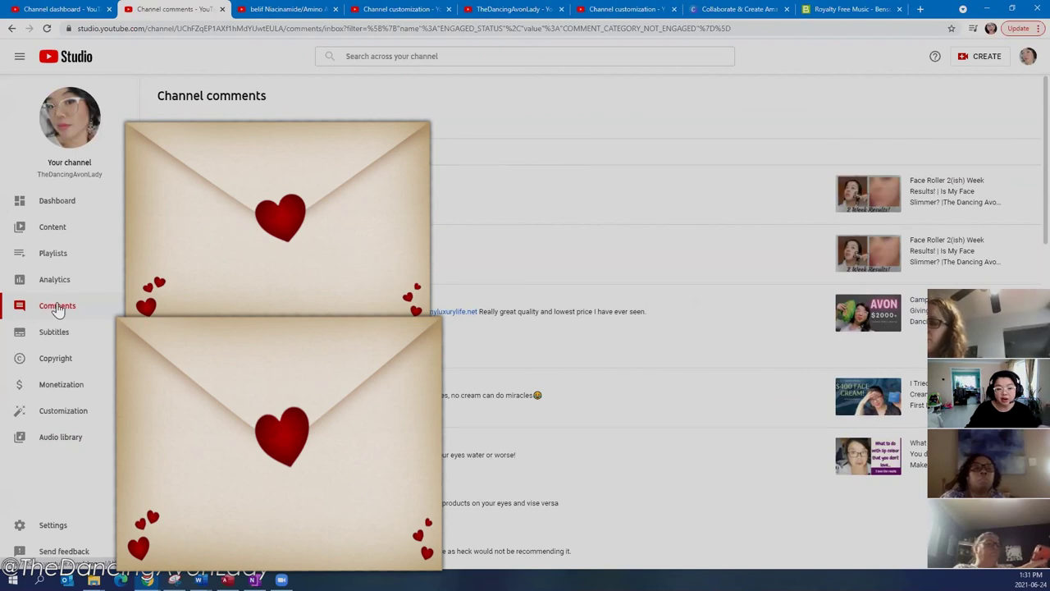
click(57, 203)
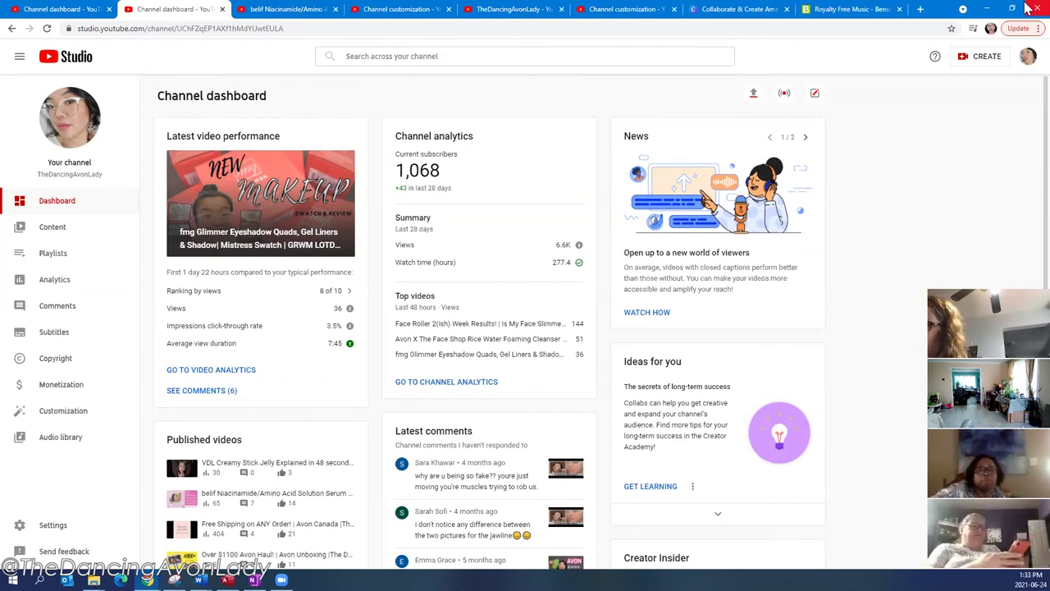
- Open the channel analytics and examine the overview of views, watch time, subscribers and top videos for the last 28 days
click(56, 280)
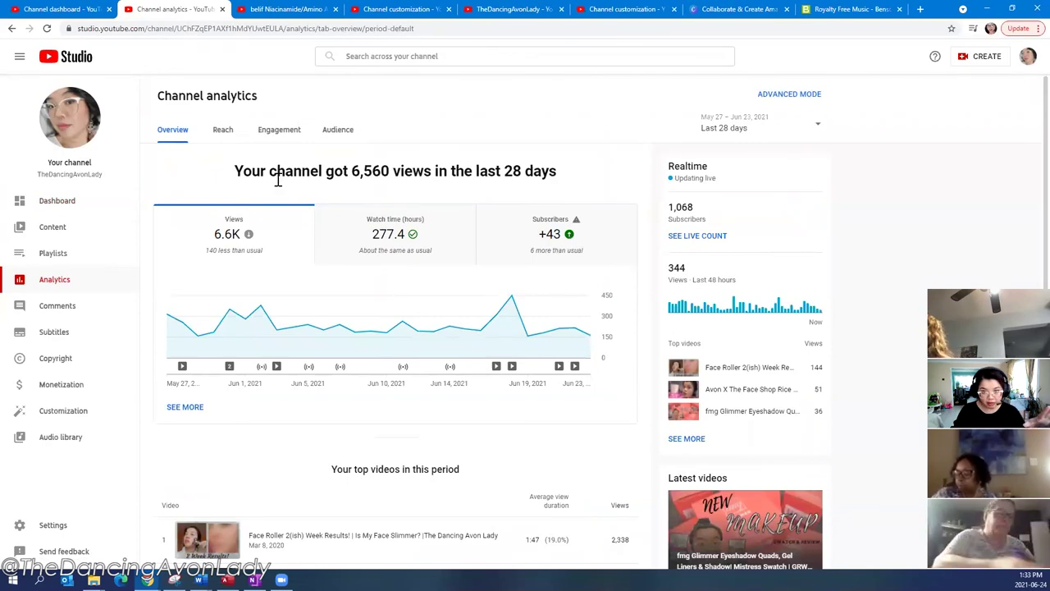
scroll(277, 183, down, 3)
scroll(277, 190, down, 1)
scroll(276, 193, up, 4)
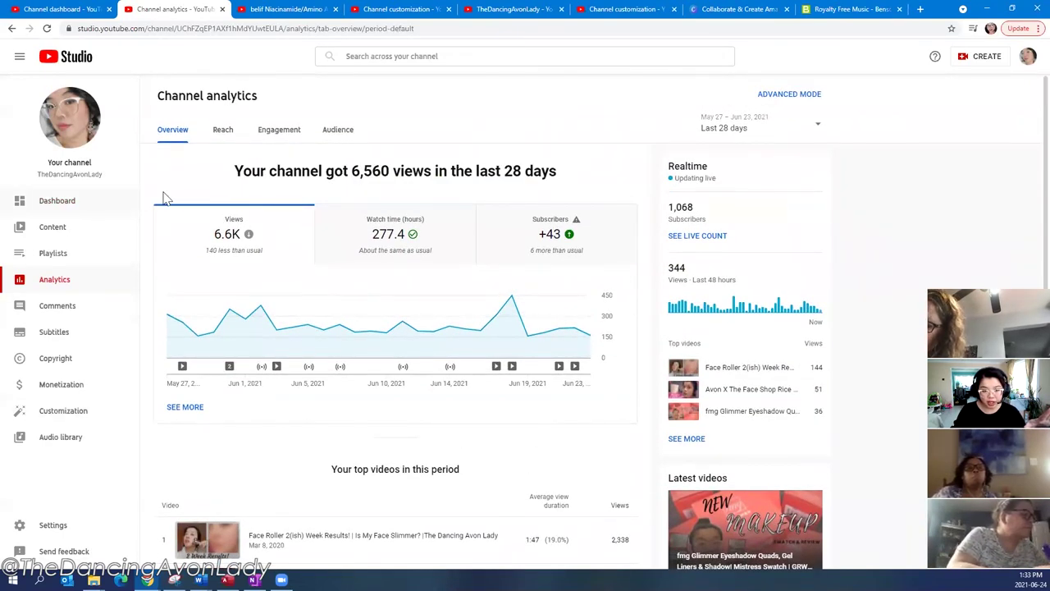
scroll(623, 246, down, 6)
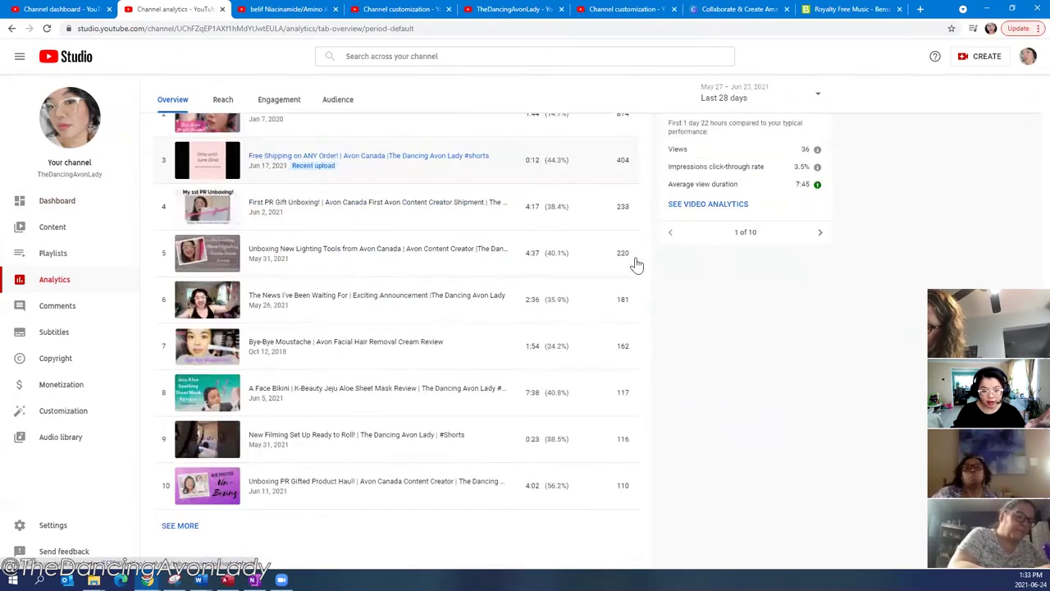
scroll(347, 274, up, 5)
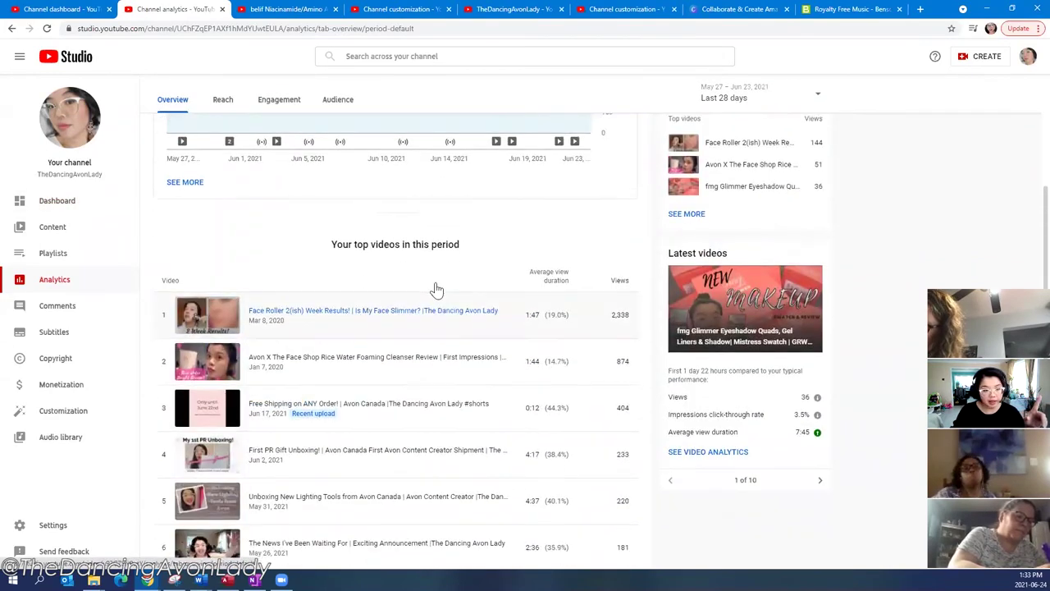
scroll(375, 239, up, 2)
- Show the channel's Reach analytics and examine the traffic sources and impressions breakdown
click(235, 135)
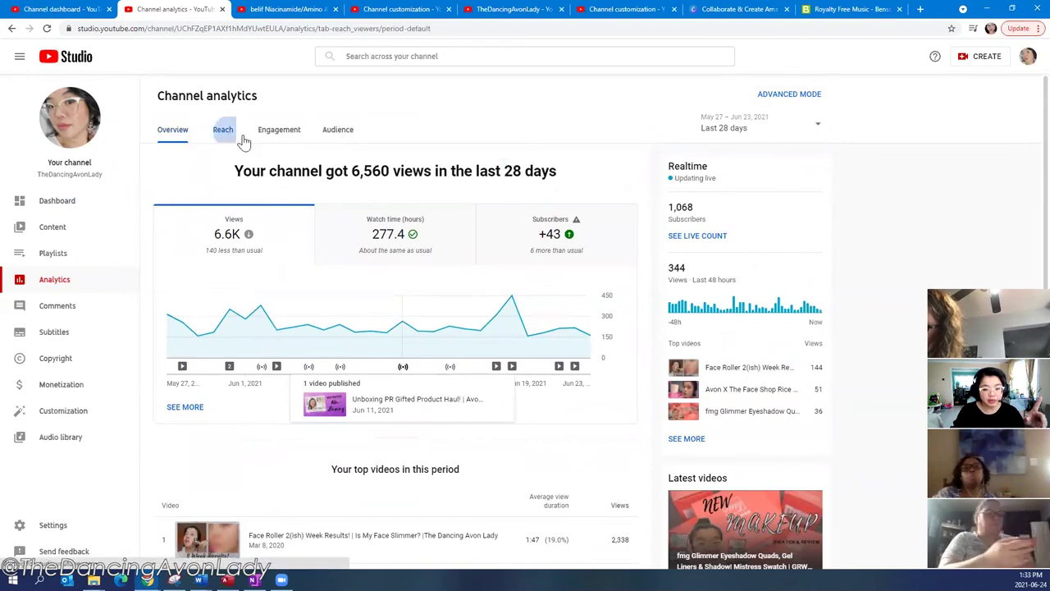
scroll(365, 285, down, 3)
scroll(367, 297, down, 5)
scroll(361, 309, up, 3)
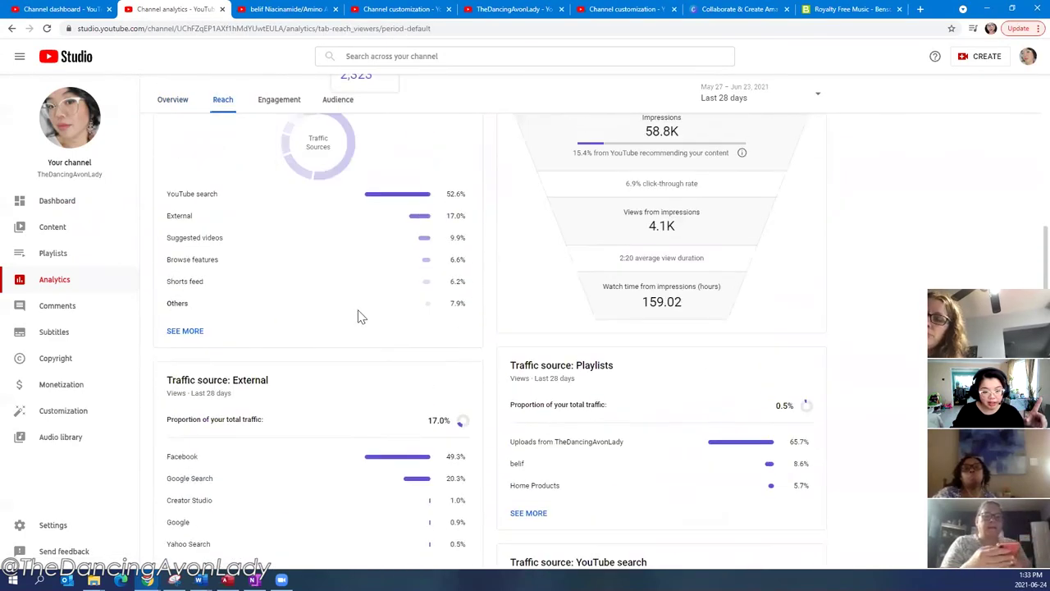